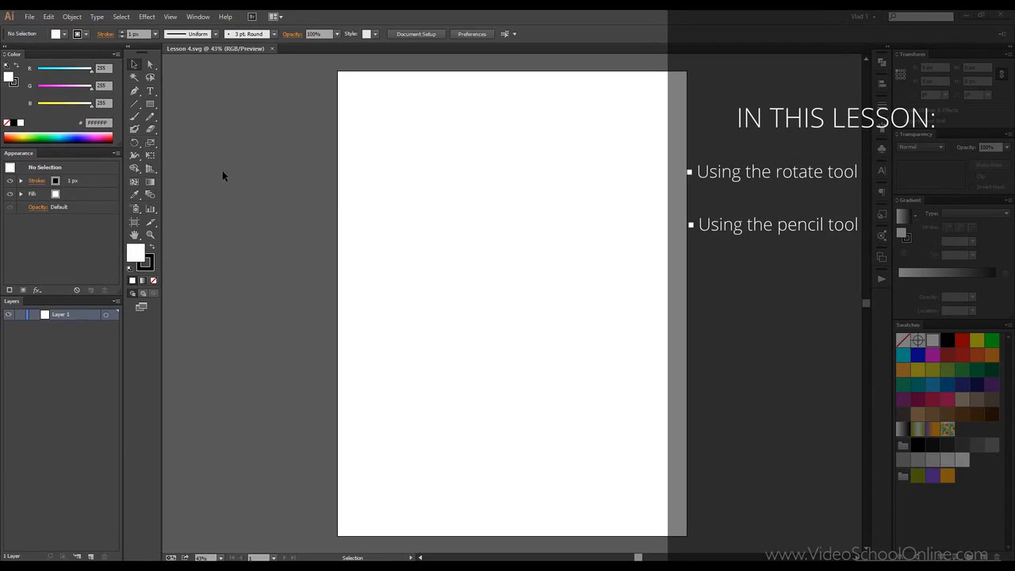
Draw a rectangle about 1005 px wide and 1074 px high in the upper part of the artboard.
click(151, 104)
drag(377, 139, 605, 383)
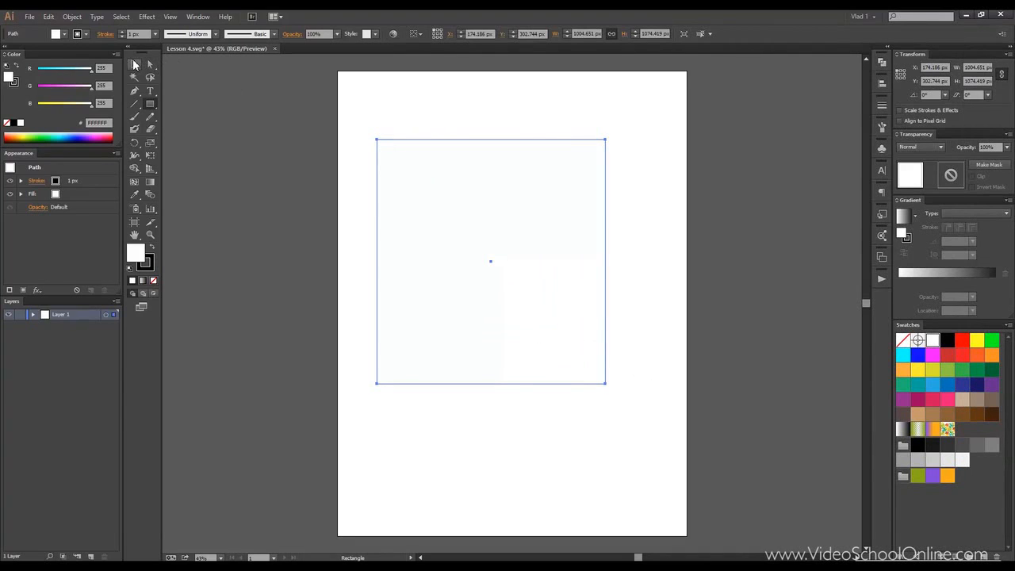
click(134, 65)
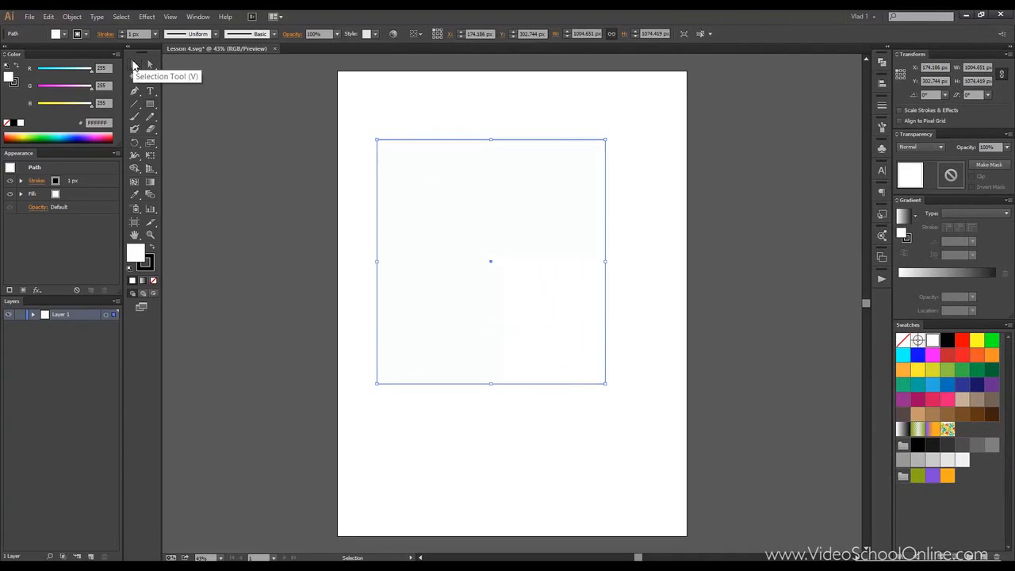
Reposition the rectangle freehand and resize it to about 993 px wide and 872 px high.
click(346, 103)
drag(436, 146, 504, 152)
drag(489, 221, 502, 198)
drag(610, 116, 607, 162)
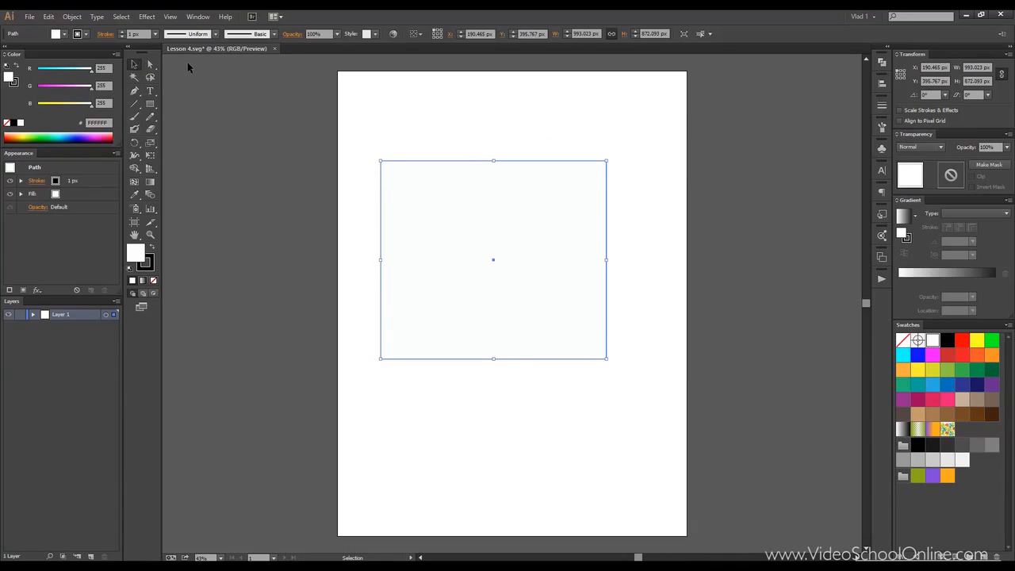
Start an exact move of the rectangle with a horizontal and a vertical offset of 100 px each.
double_click(136, 66)
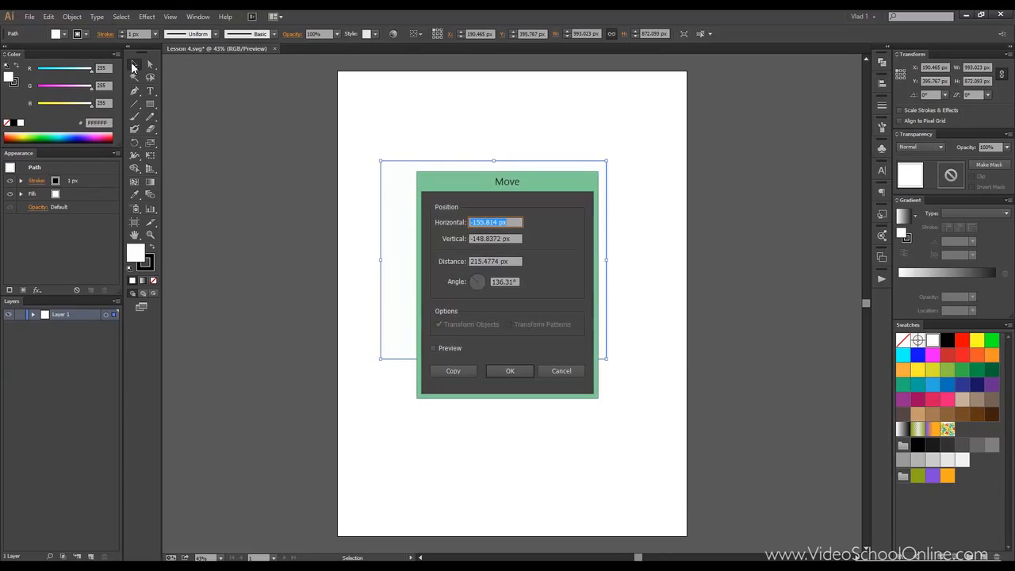
click(543, 371)
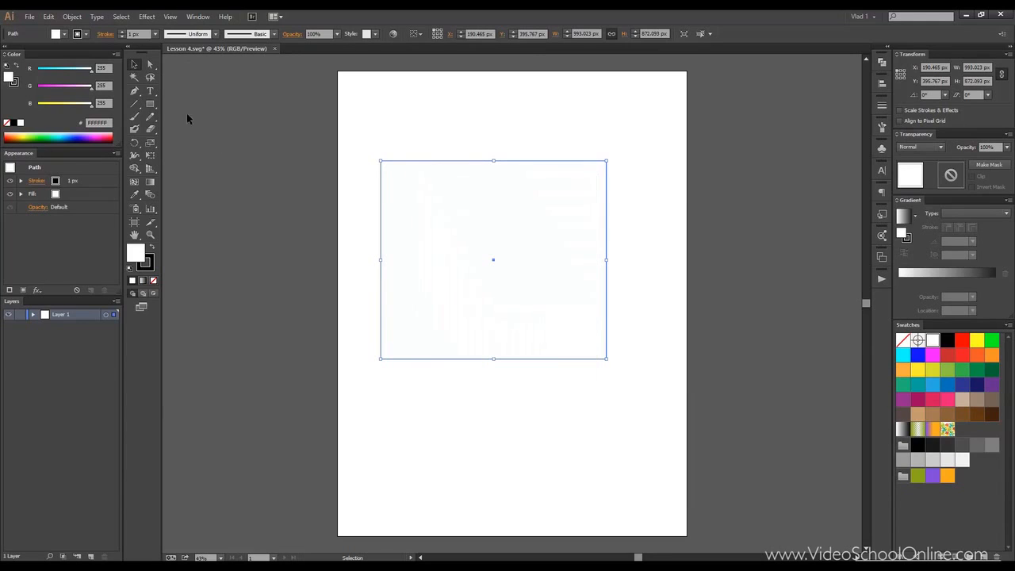
double_click(134, 67)
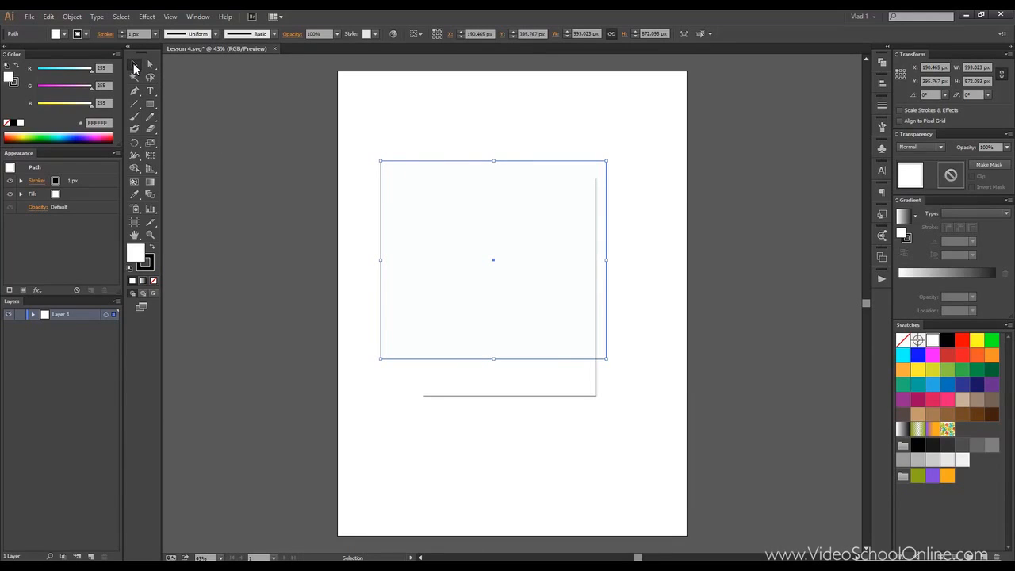
drag(510, 198, 241, 129)
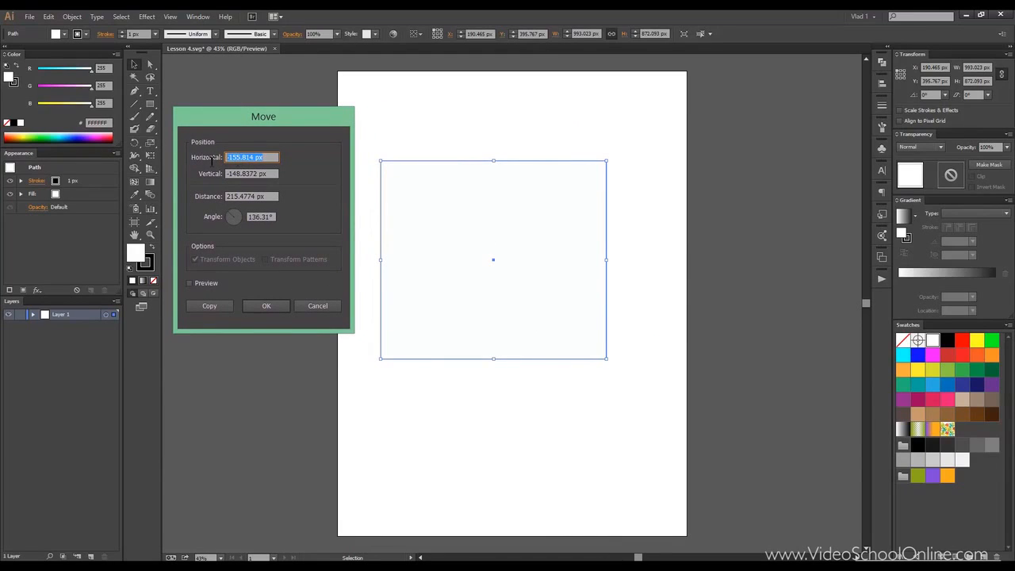
text(100)
key(Tab)
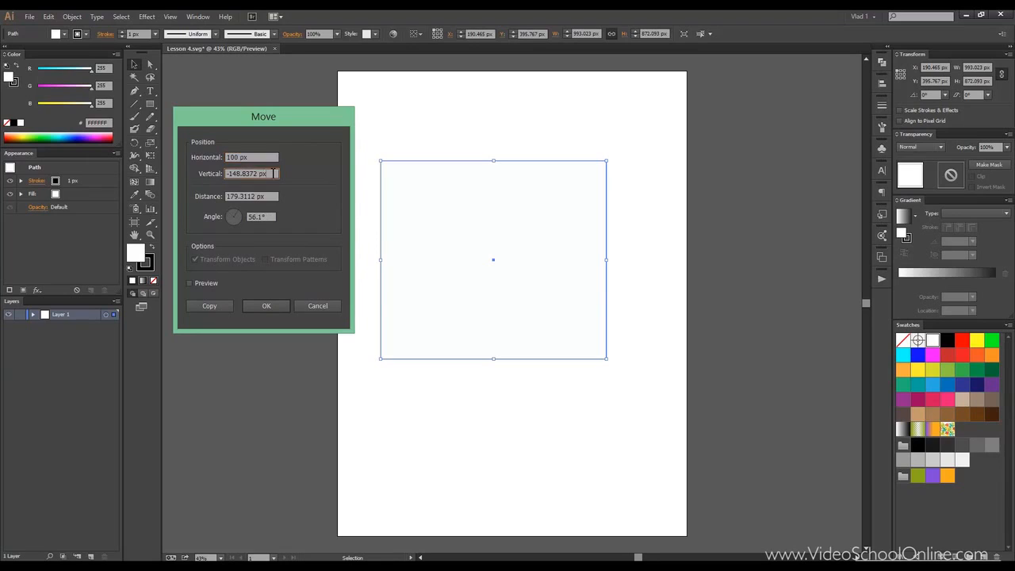
text(100)
key(Tab)
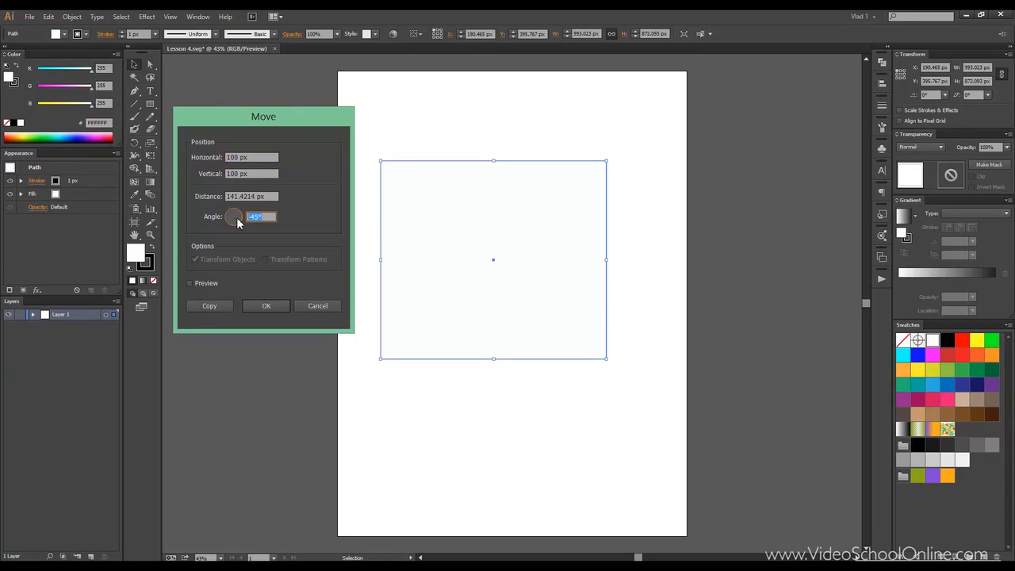
Try a move angle of 0° and reset the horizontal and vertical offsets to 100 px.
text(0)
click(266, 176)
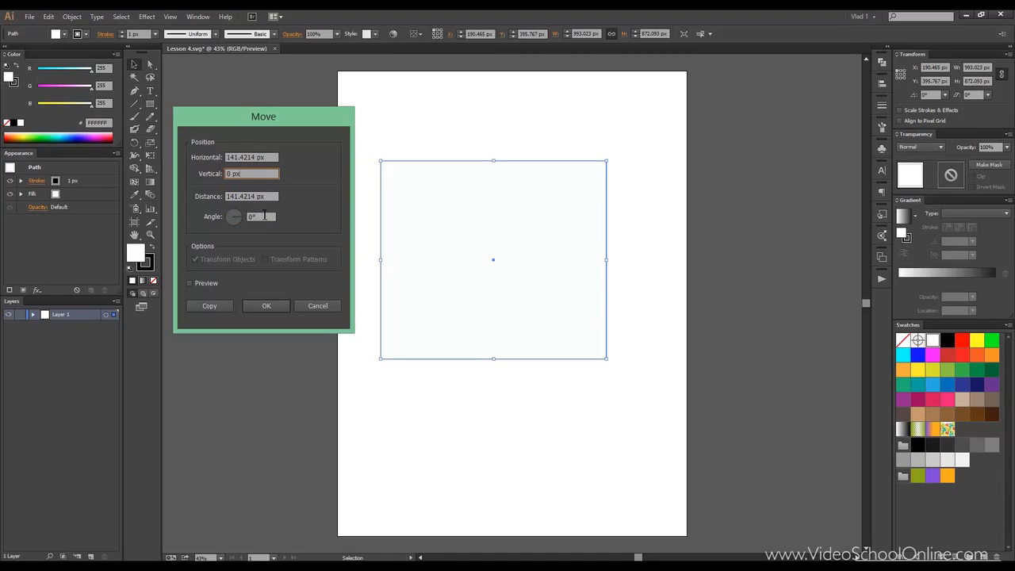
click(266, 157)
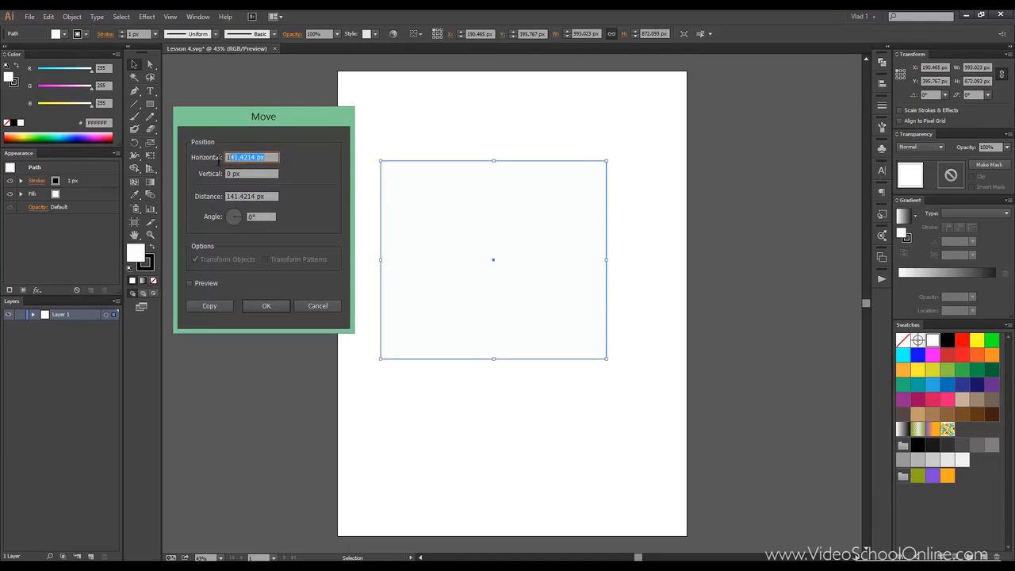
text(100)
click(262, 174)
text(1)
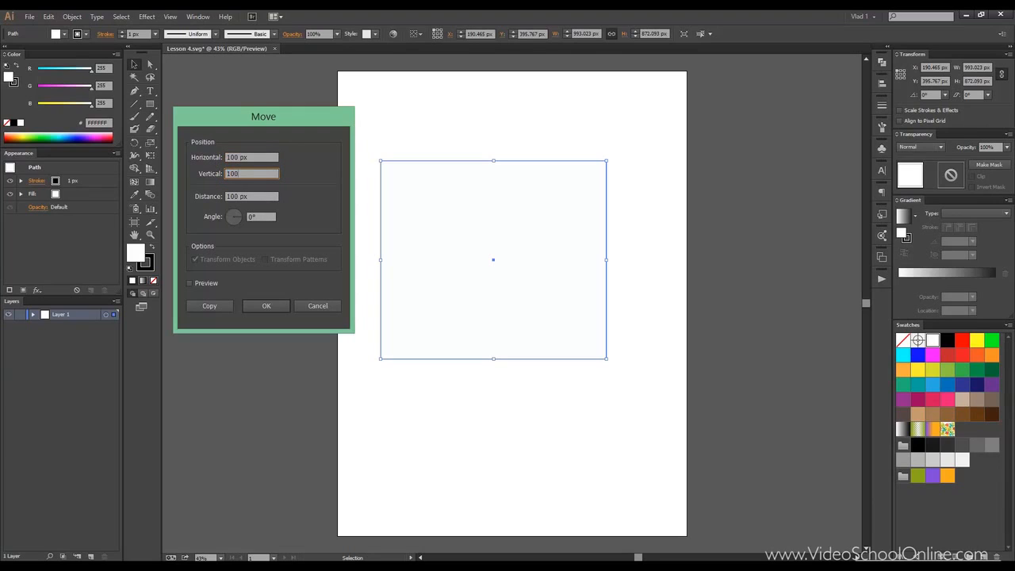
click(268, 158)
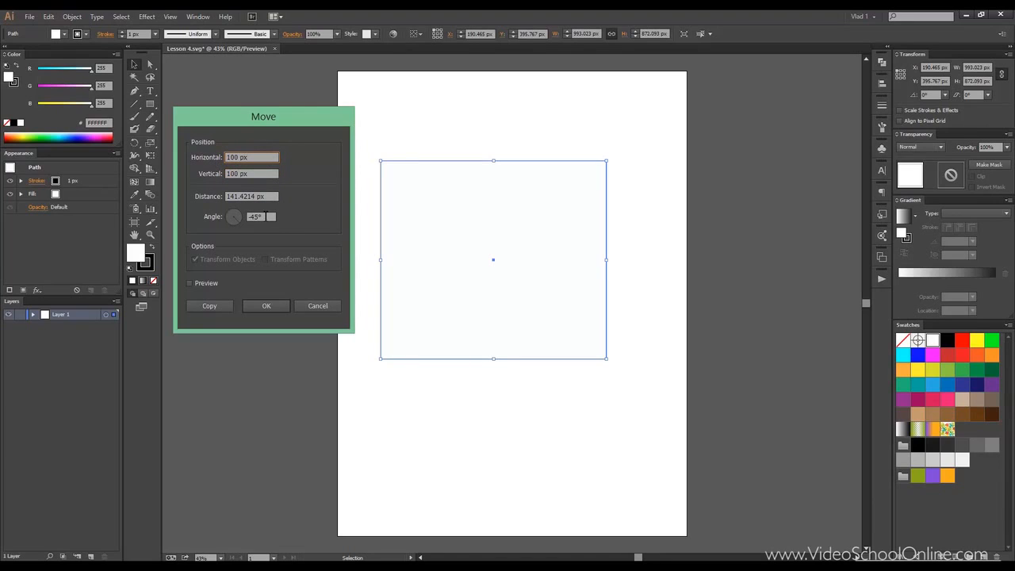
Turn on the move preview and raise the horizontal offset to 180 px in 10 px increments.
click(189, 283)
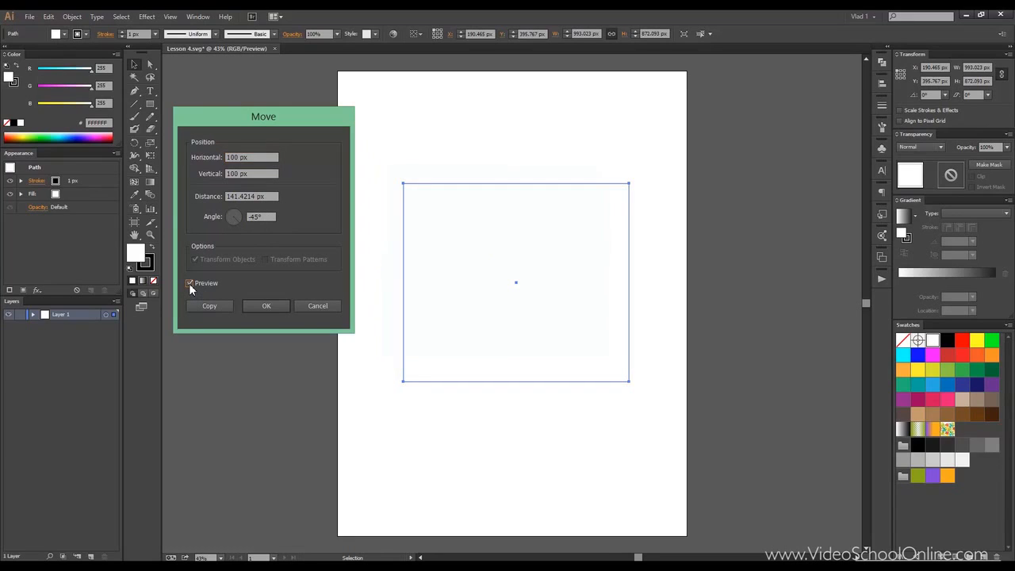
click(266, 158)
key(shift+Up)
key(shift+Up)
key(shift+Up)
key(shift+Up)
key(shift+Up)
key(shift+Up)
key(shift+Up)
key(shift+Up)
key(shift+Up)
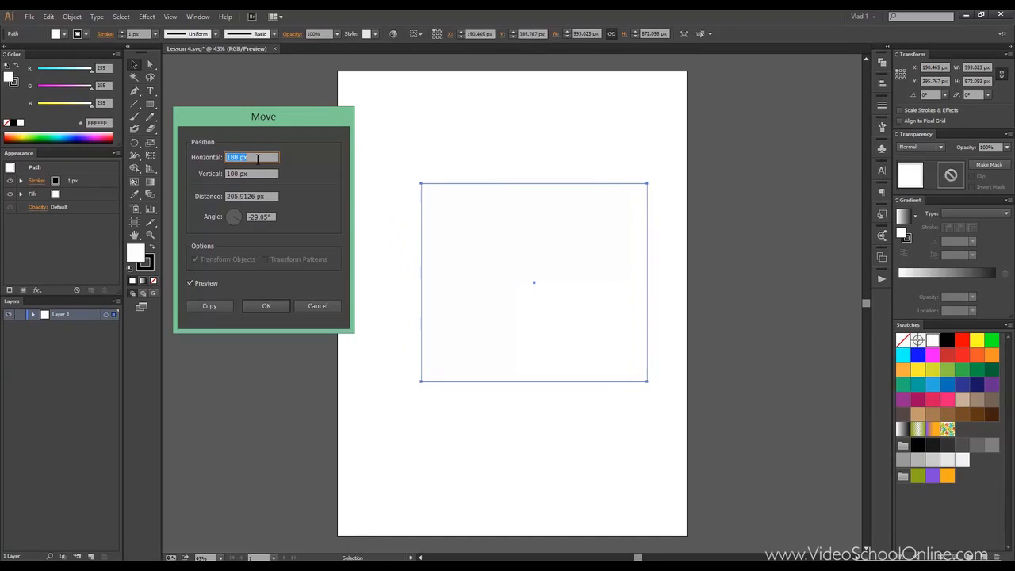
Bring the horizontal offset back to 100 px, trying both large and single-pixel increments.
key(shift+Down)
key(shift+Down)
key(shift+Down)
key(shift+Down)
key(shift+Down)
key(shift+Down)
key(shift+Down)
key(shift+Down)
key(shift+Down)
key(Up)
key(Up)
key(Up)
key(Down)
key(Down)
key(Down)
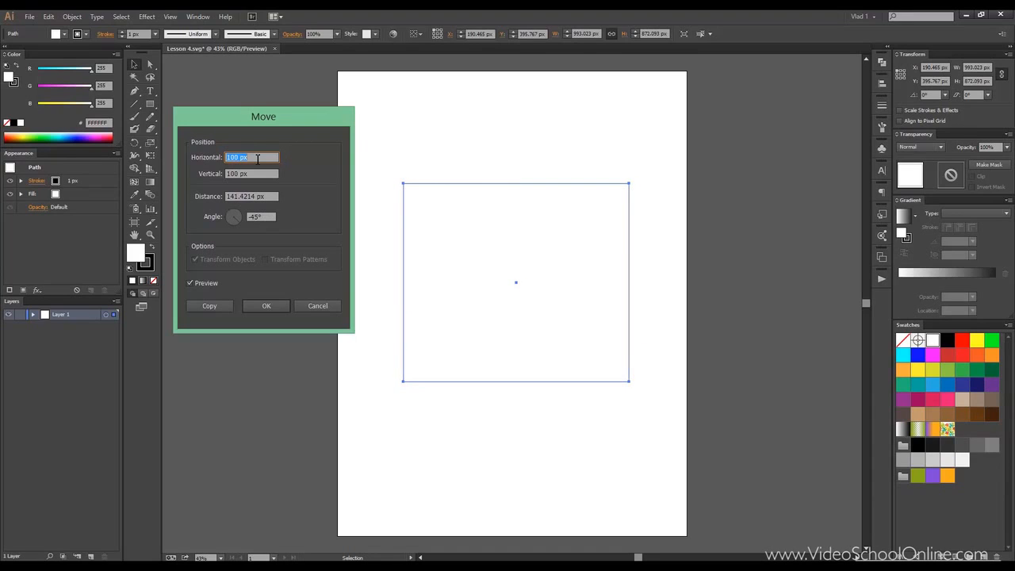
Adjust the horizontal move offset in 10 px increments to 70 px.
key(shift+Up)
key(shift+Up)
key(shift+Up)
key(shift+Up)
key(shift+Down)
key(shift+Down)
key(shift+Down)
key(shift+Down)
key(shift+Down)
key(shift+Down)
key(shift+Down)
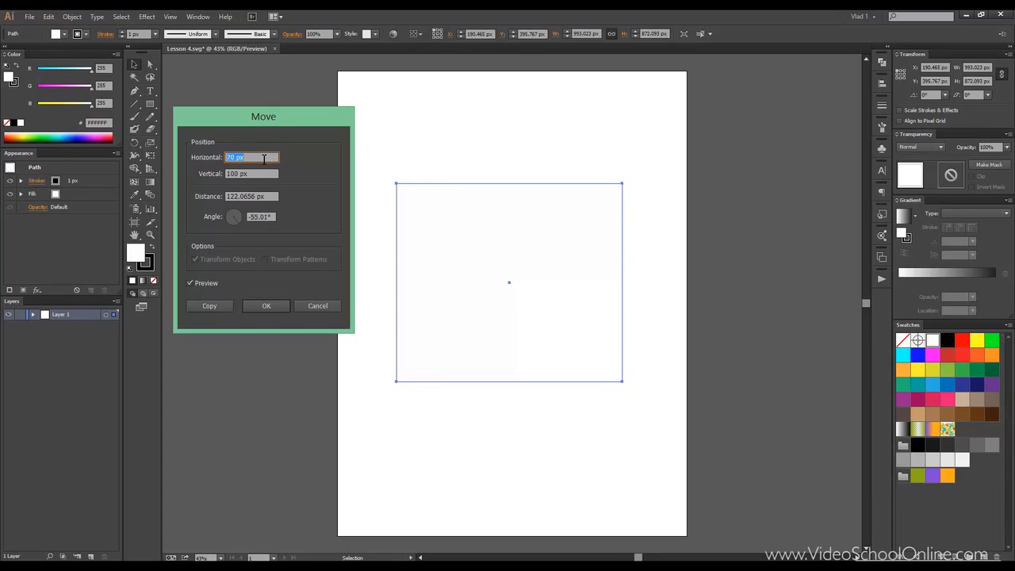
Try different move angles for the rectangle, such as 282° and 304°.
click(238, 219)
drag(240, 208, 229, 227)
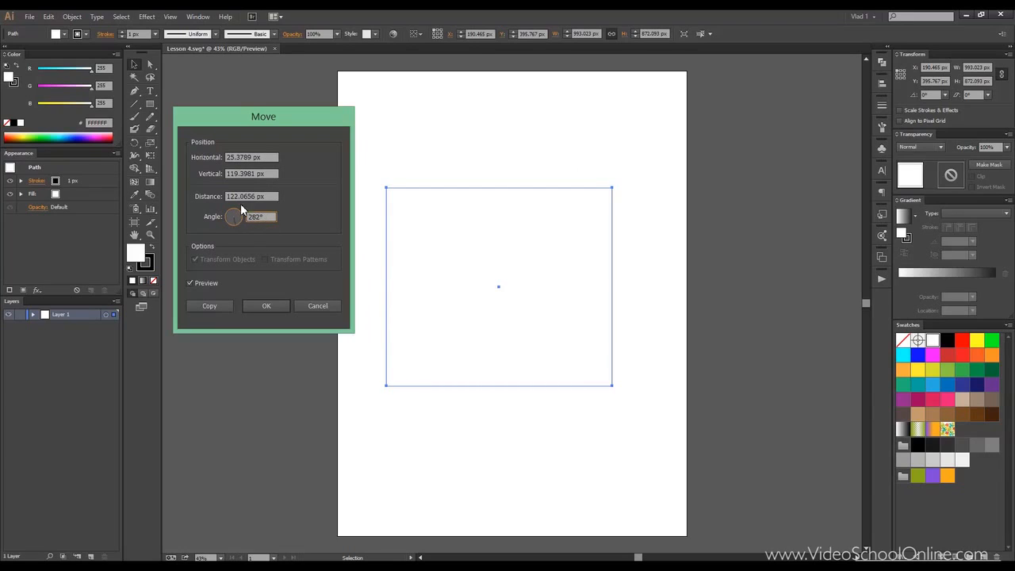
drag(233, 226, 234, 220)
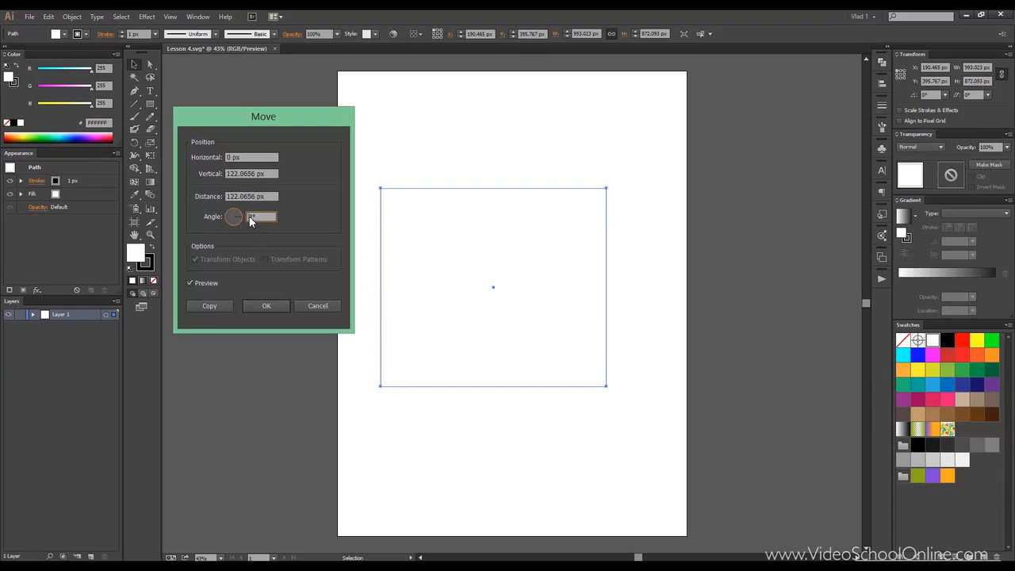
text(34)
key(Up)
key(Up)
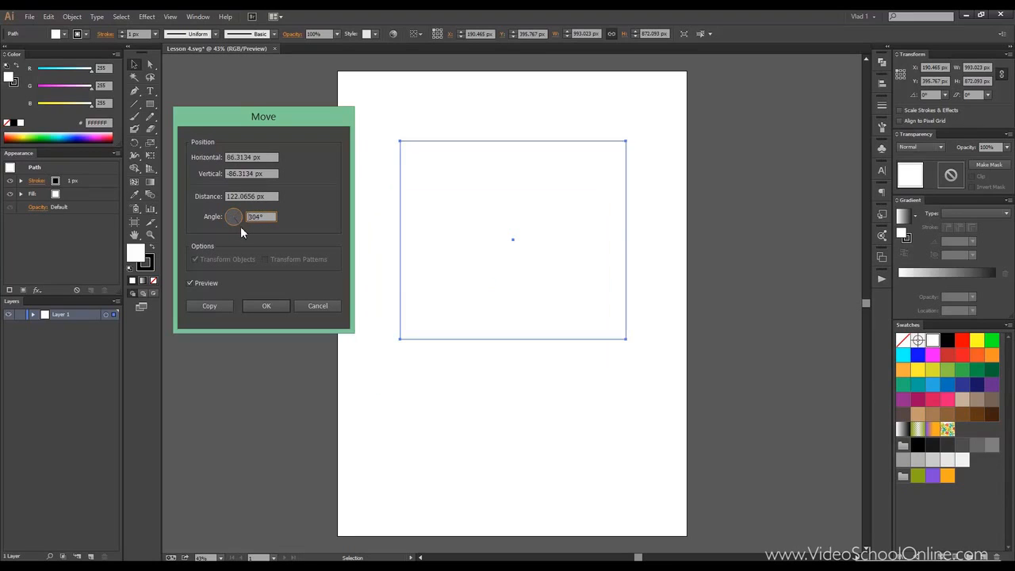
Set the angle of the rectangle's move to -45°.
drag(223, 217, 249, 219)
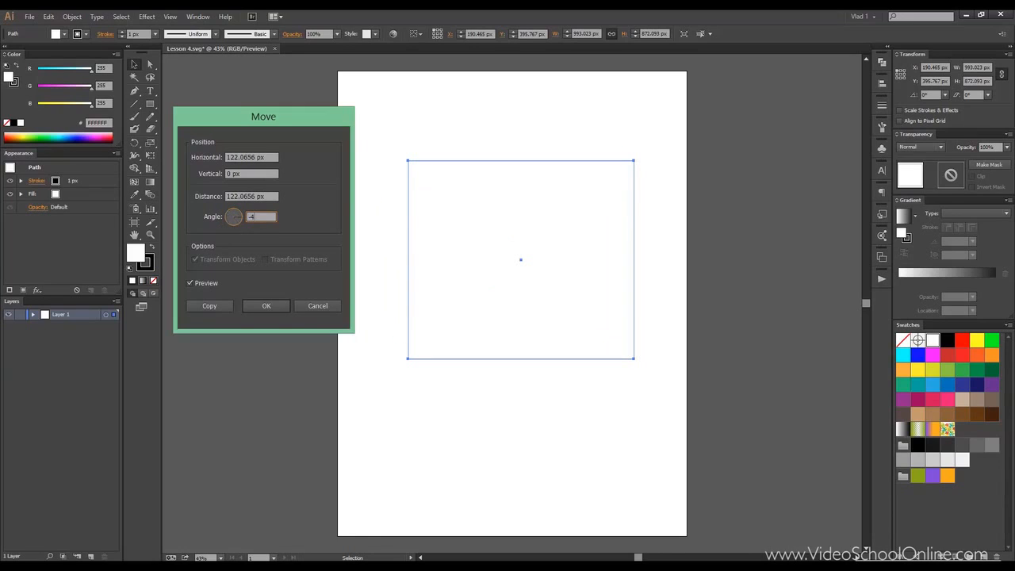
click(268, 174)
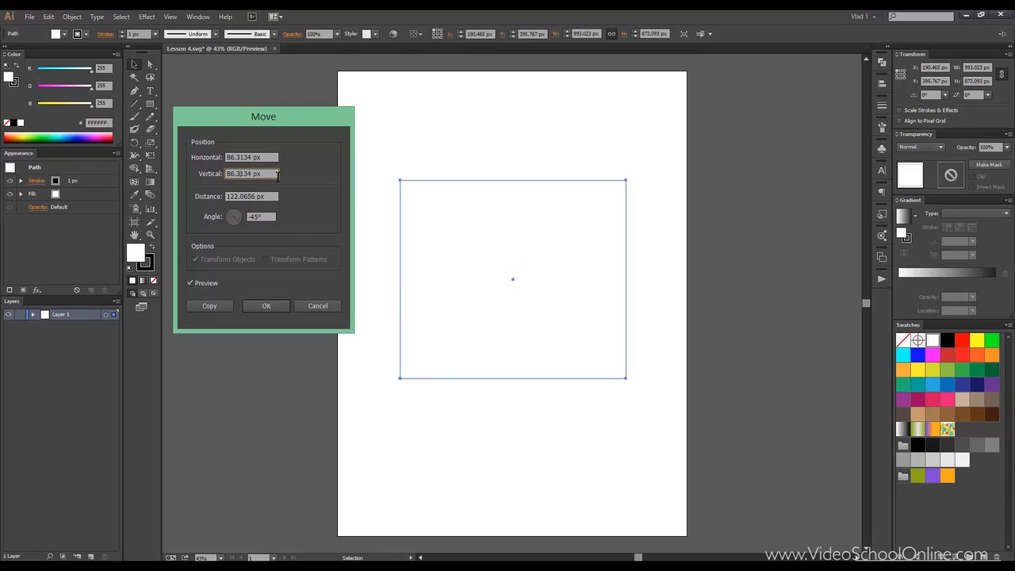
click(264, 157)
click(269, 217)
Apply the move as a copy so that the original rectangle is kept in place.
drag(266, 122, 257, 70)
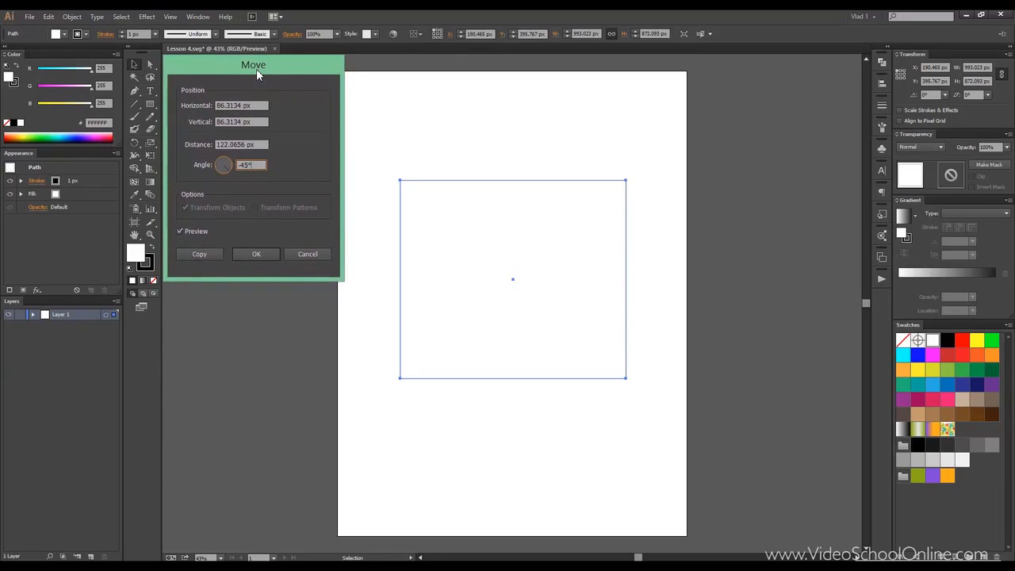
drag(256, 68, 264, 88)
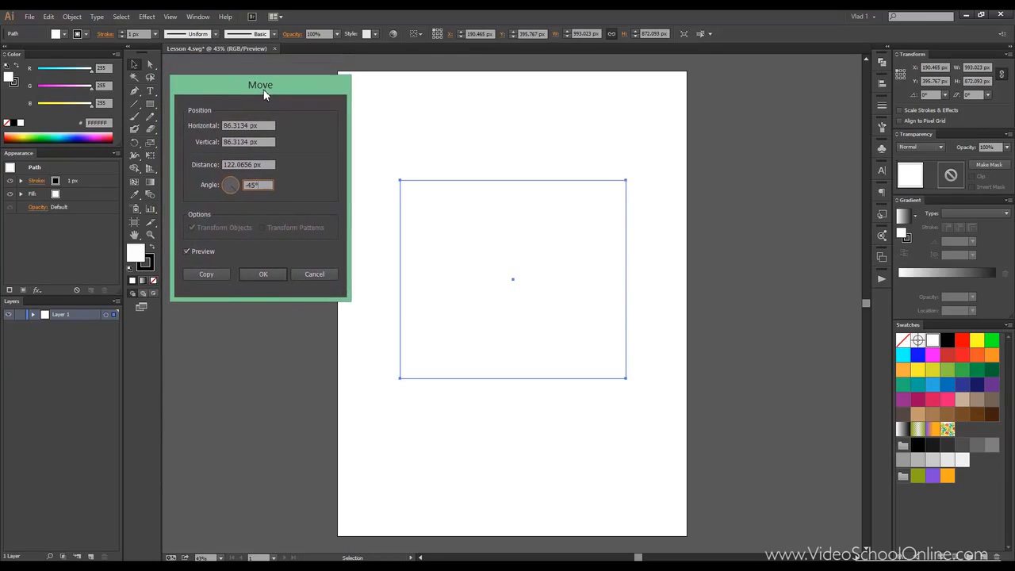
click(215, 272)
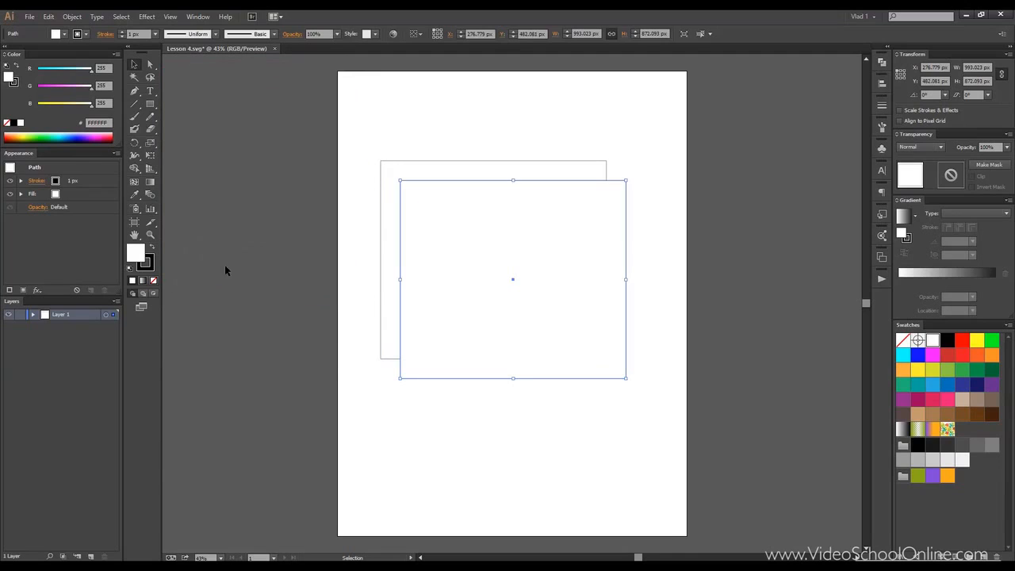
Select the original rectangle and its offset copy in turn to compare them.
click(363, 137)
drag(353, 111, 395, 167)
click(392, 163)
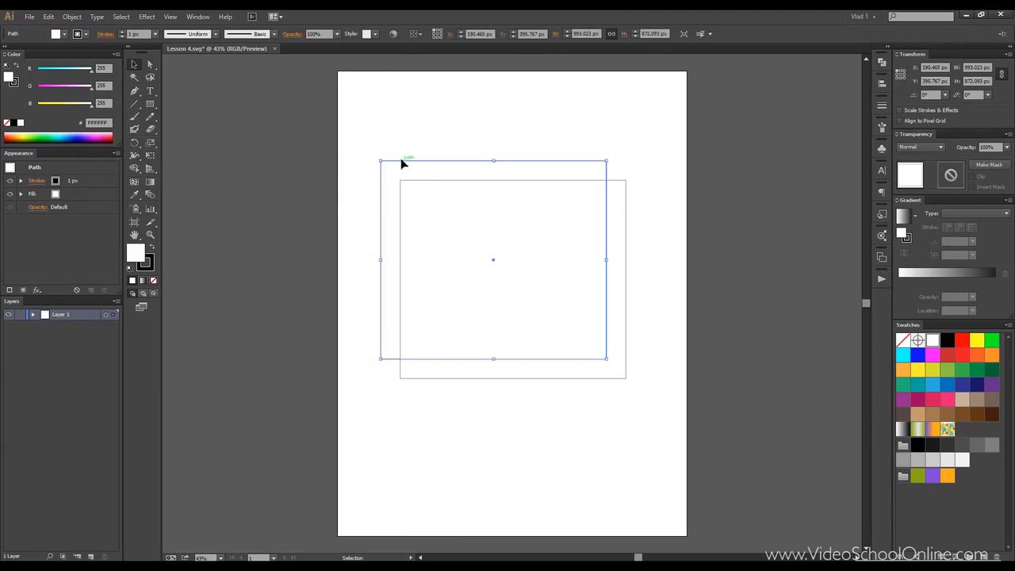
click(617, 185)
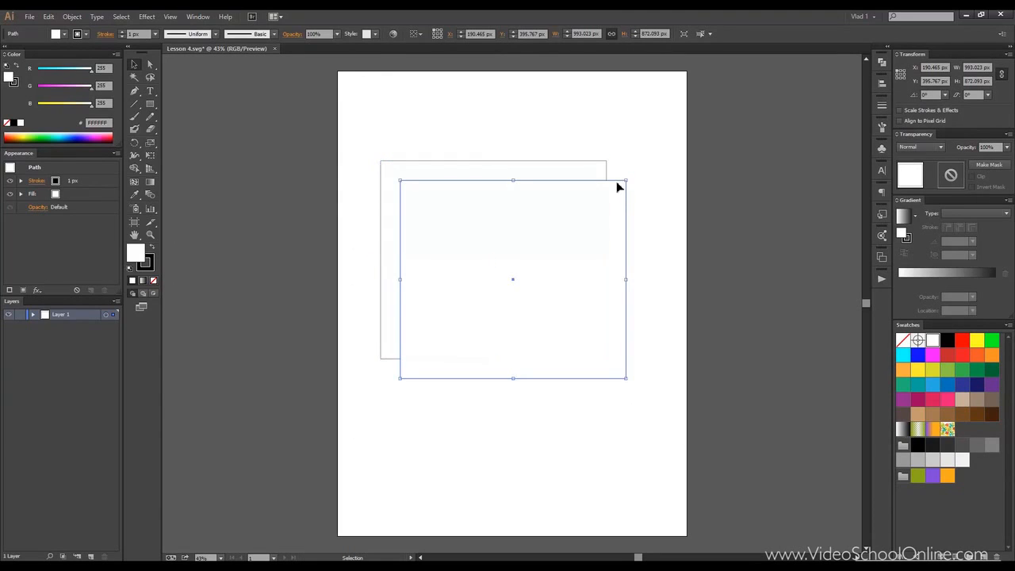
click(644, 169)
click(616, 186)
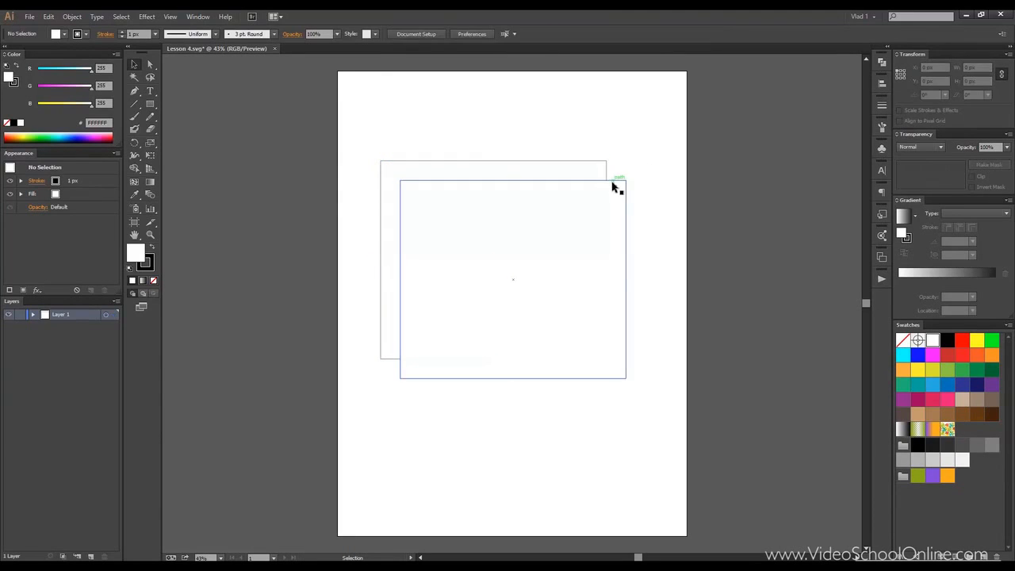
click(626, 148)
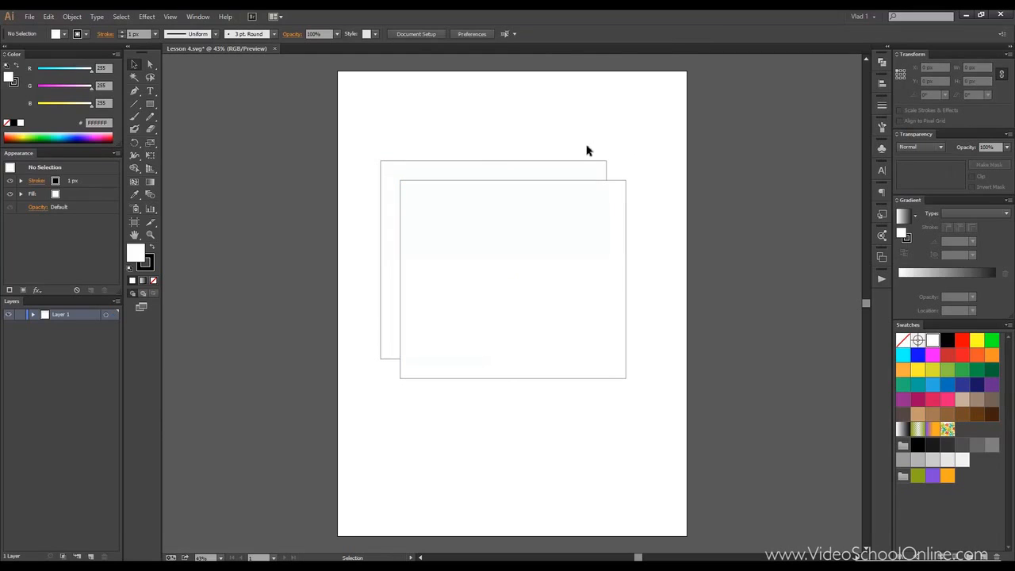
click(595, 182)
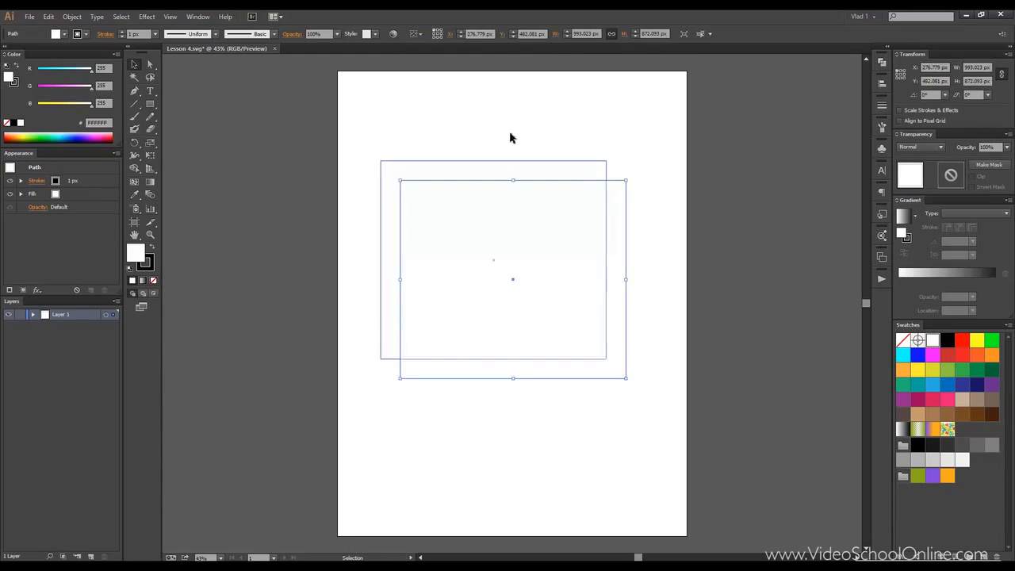
Try rotating the original rectangle clockwise freehand twice, undoing each rotation.
click(388, 103)
click(606, 162)
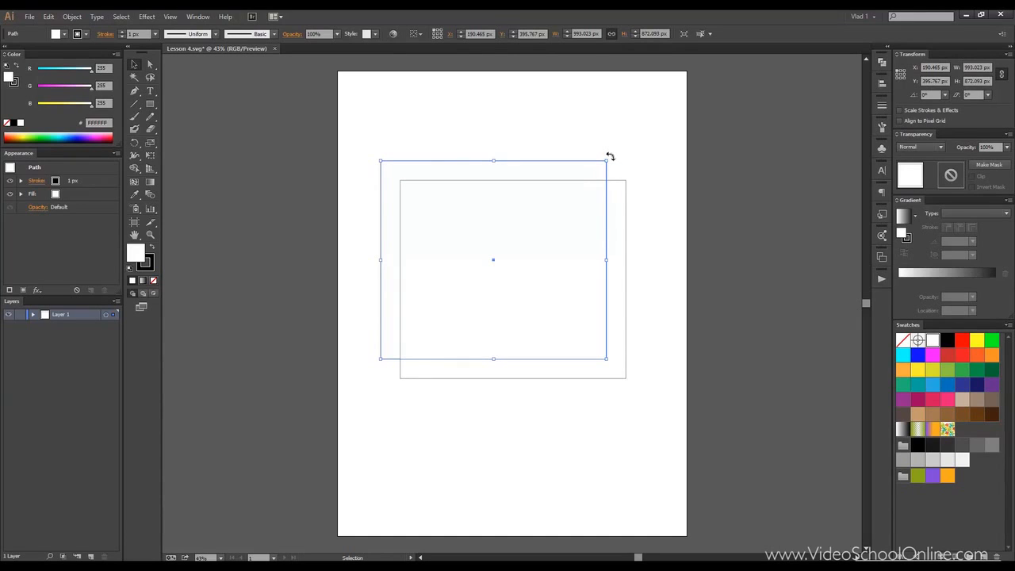
drag(610, 157, 631, 236)
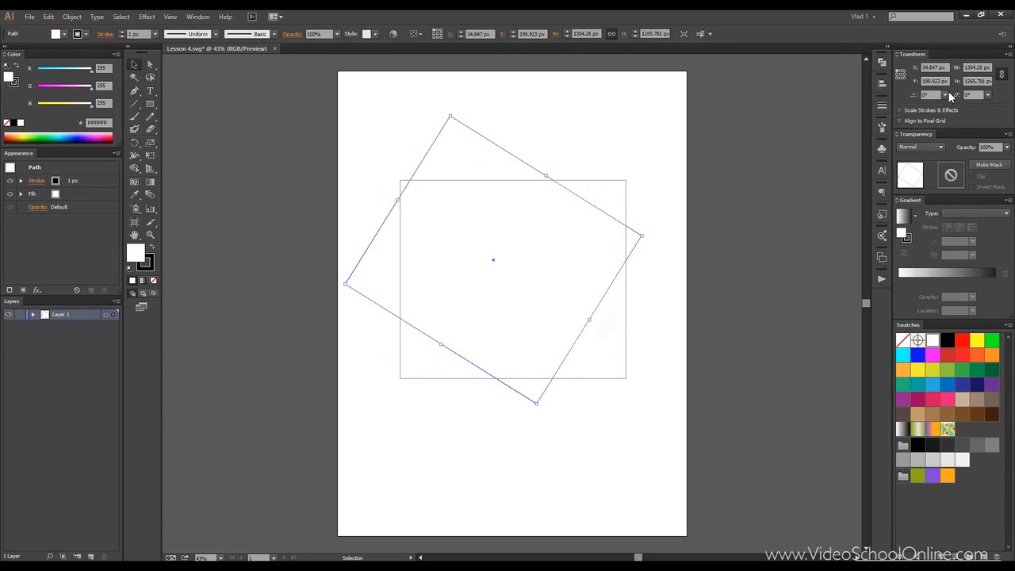
key(ctrl+z)
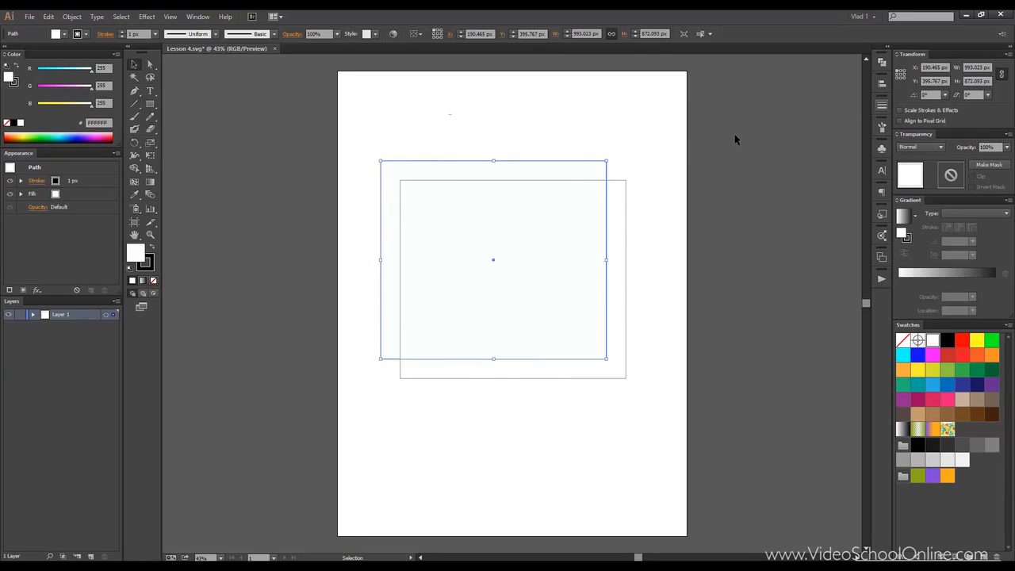
drag(612, 158, 673, 190)
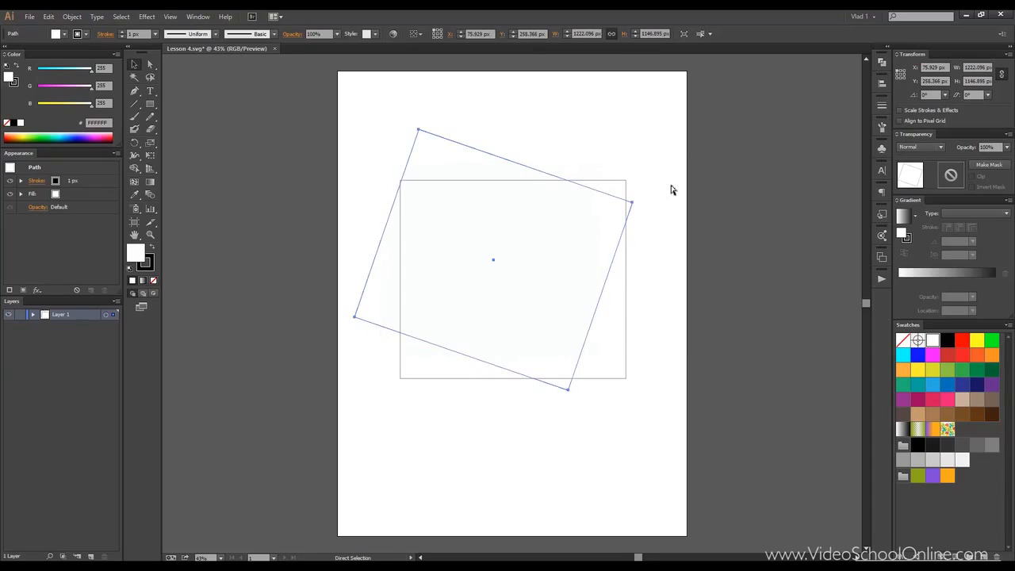
key(ctrl+z)
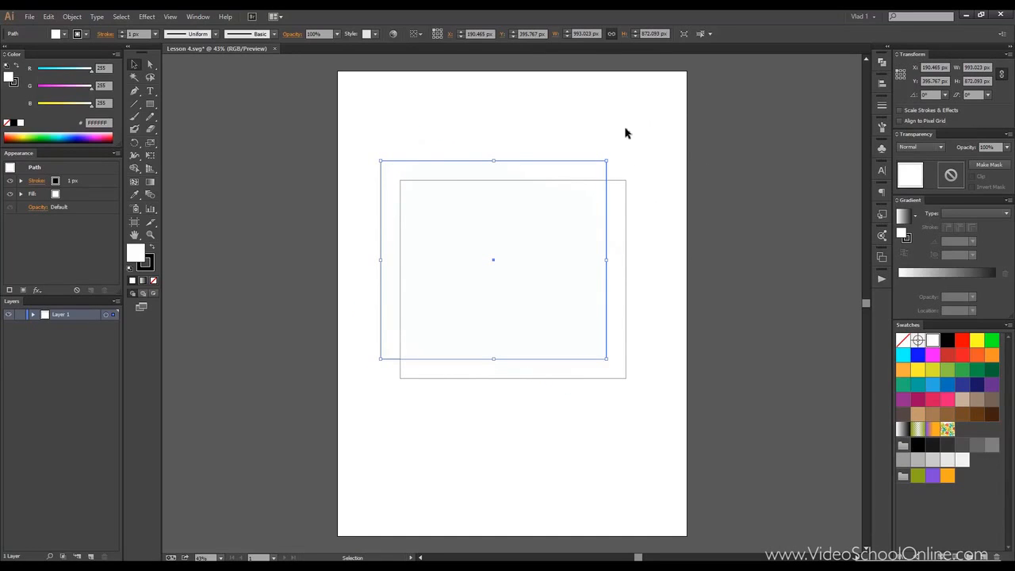
Move the offset rectangle copy slightly down and right to about X 335 px, Y 561 px with the Direct Selection tool.
click(528, 136)
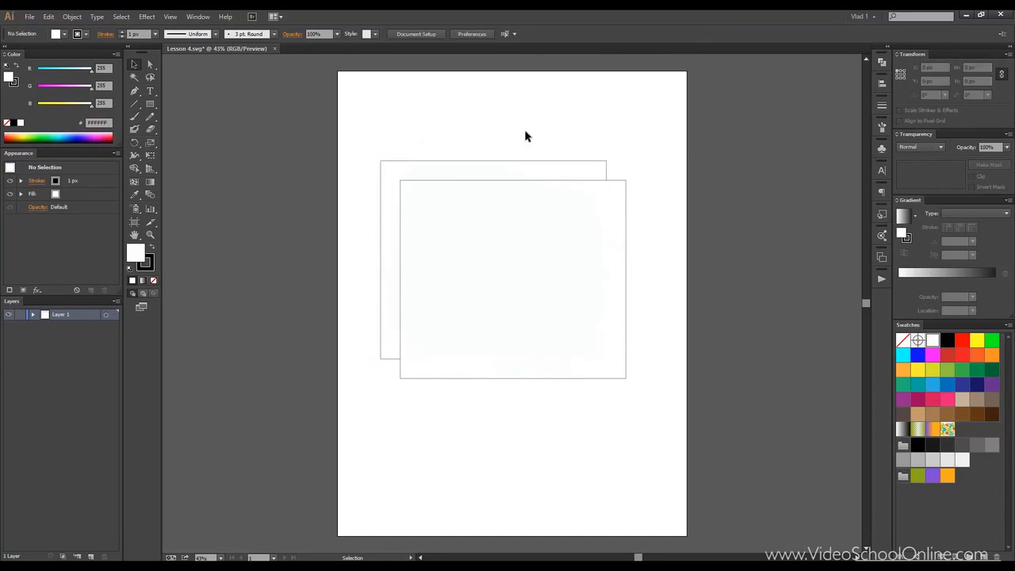
click(150, 66)
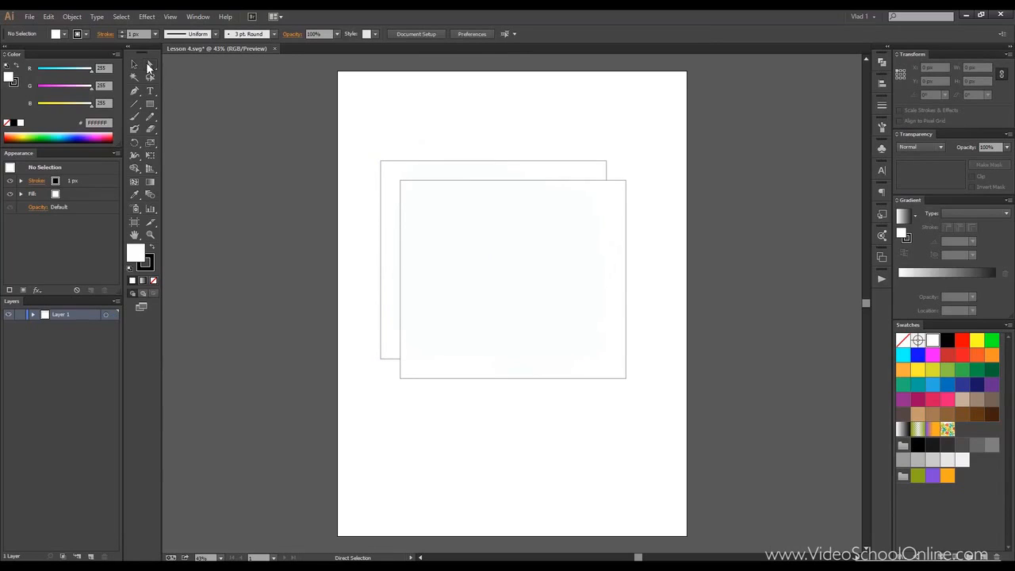
click(421, 190)
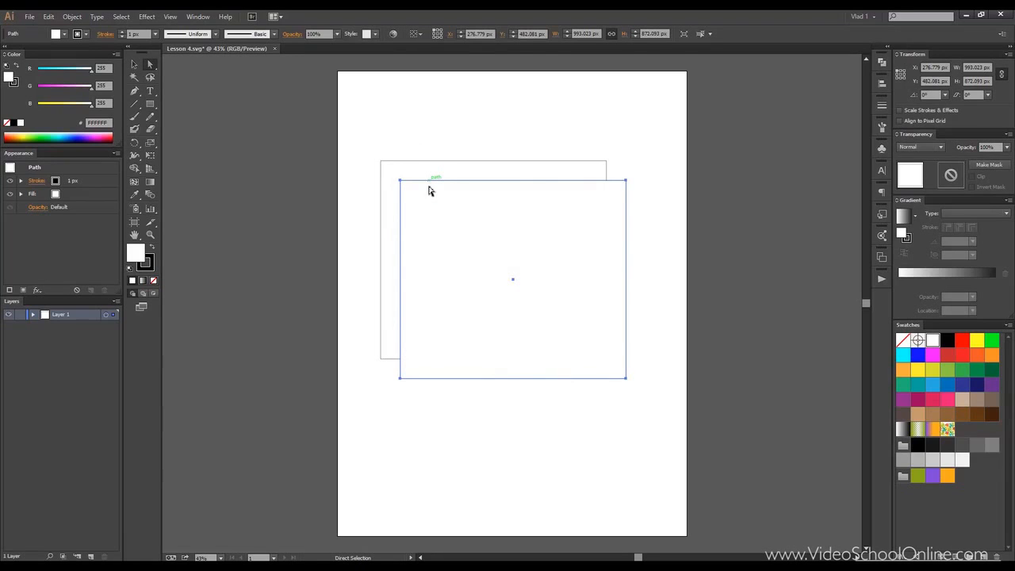
drag(429, 187, 451, 199)
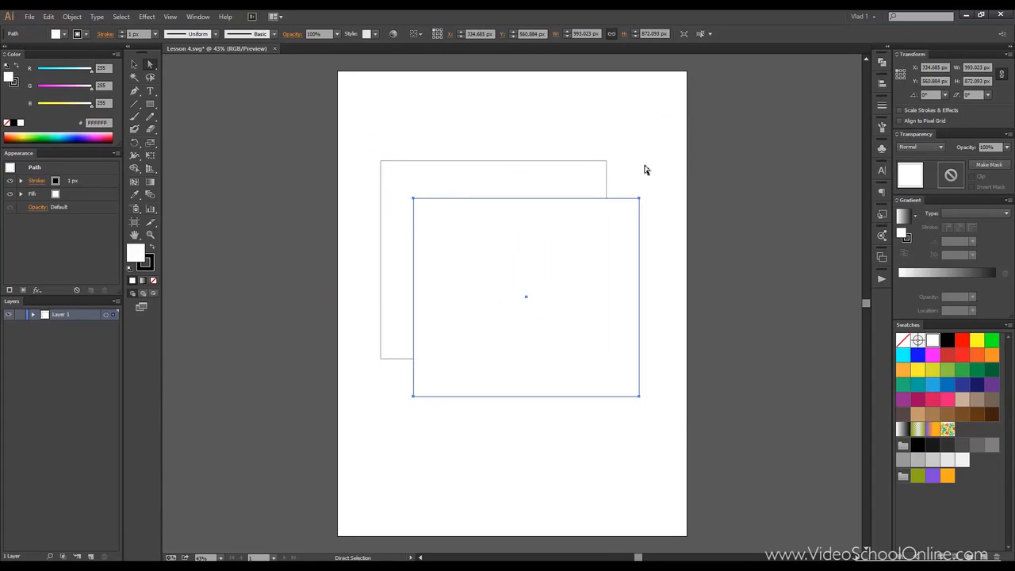
Select the upper-right corner point of the rectangle copy to view that single anchor.
click(641, 200)
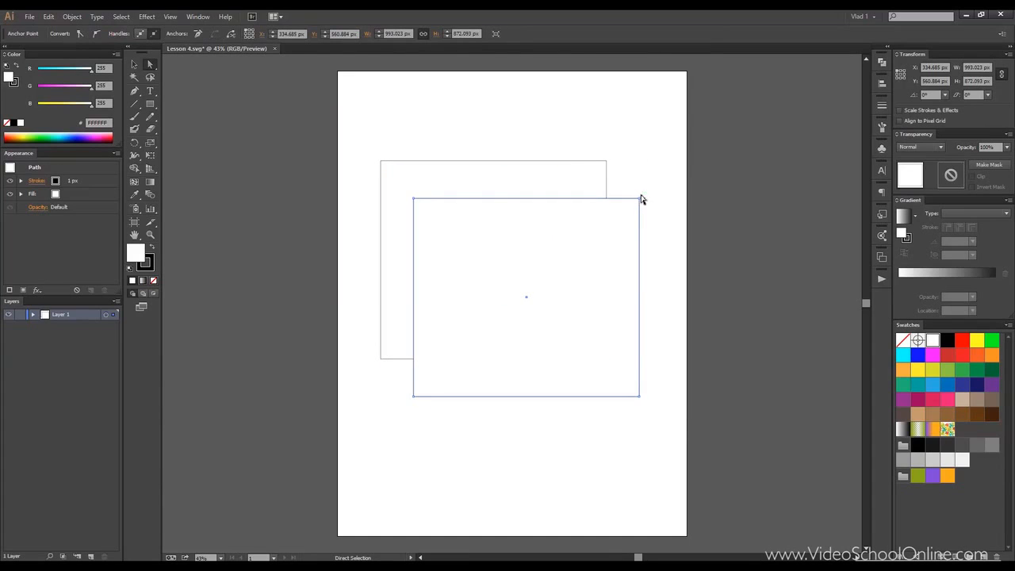
click(655, 206)
click(640, 217)
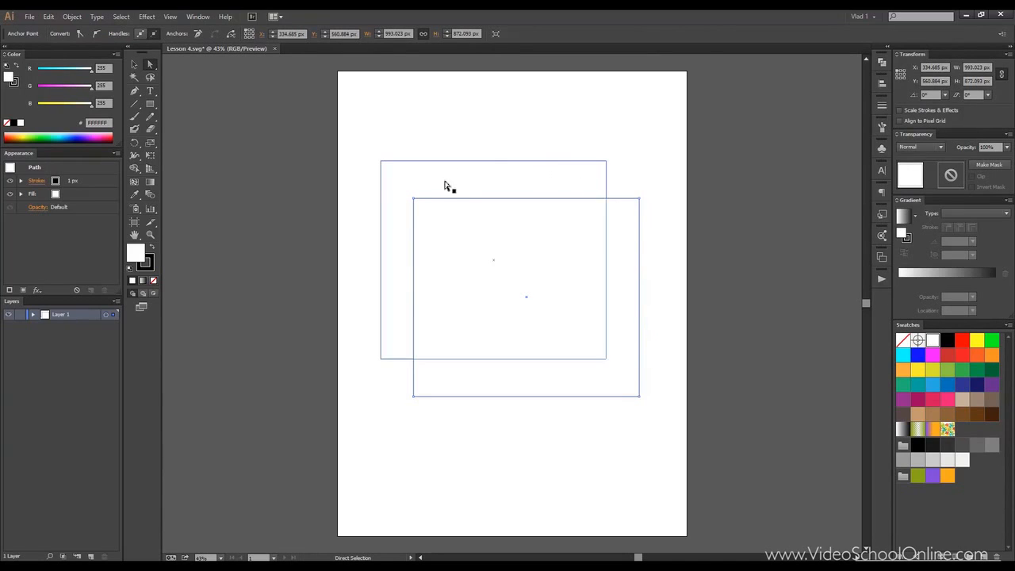
click(640, 200)
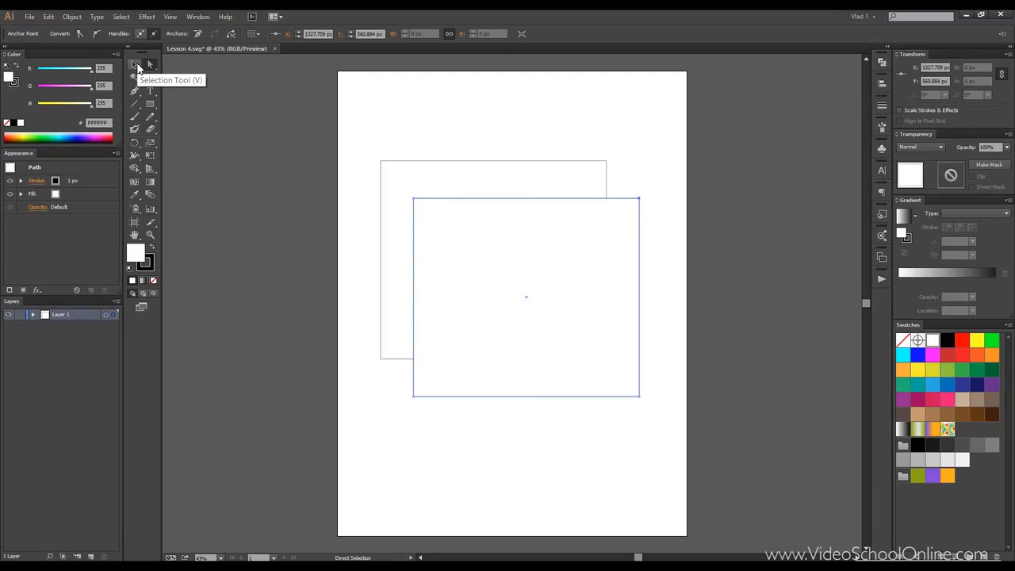
Try moving the original rectangle as a whole up and left past the artboard edge, and undo the move.
click(136, 66)
click(420, 166)
drag(418, 167, 353, 93)
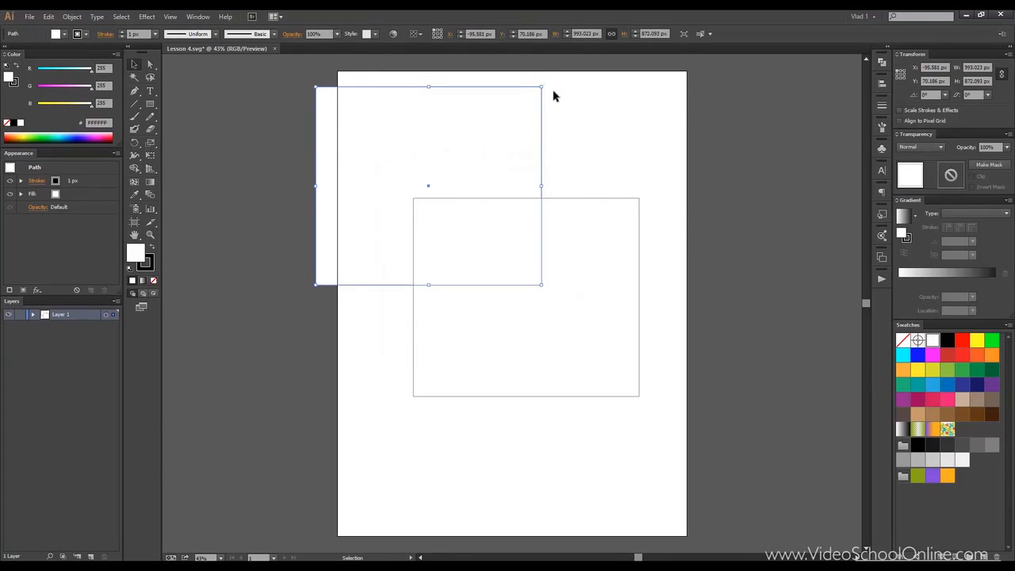
key(ctrl+z)
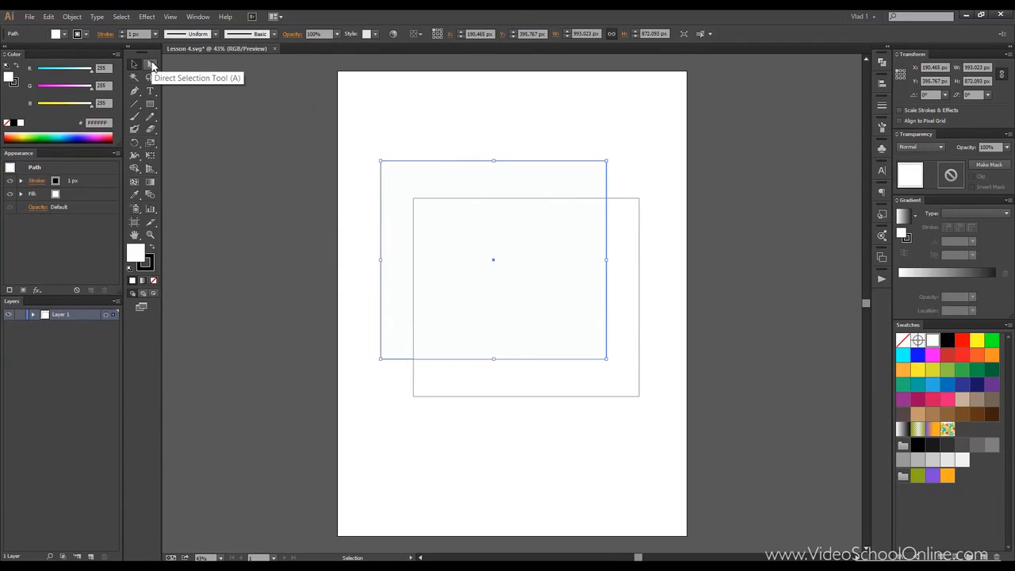
Reshape the original rectangle into an irregular four-sided polygon by repositioning its two upper corner points with the Direct Selection tool.
click(153, 67)
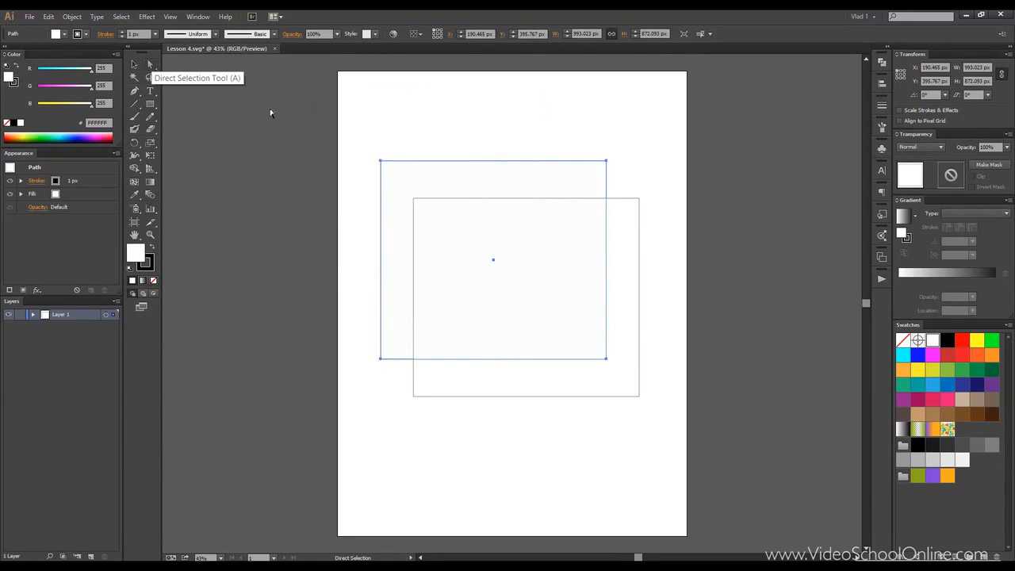
click(616, 166)
click(606, 165)
drag(606, 164, 651, 119)
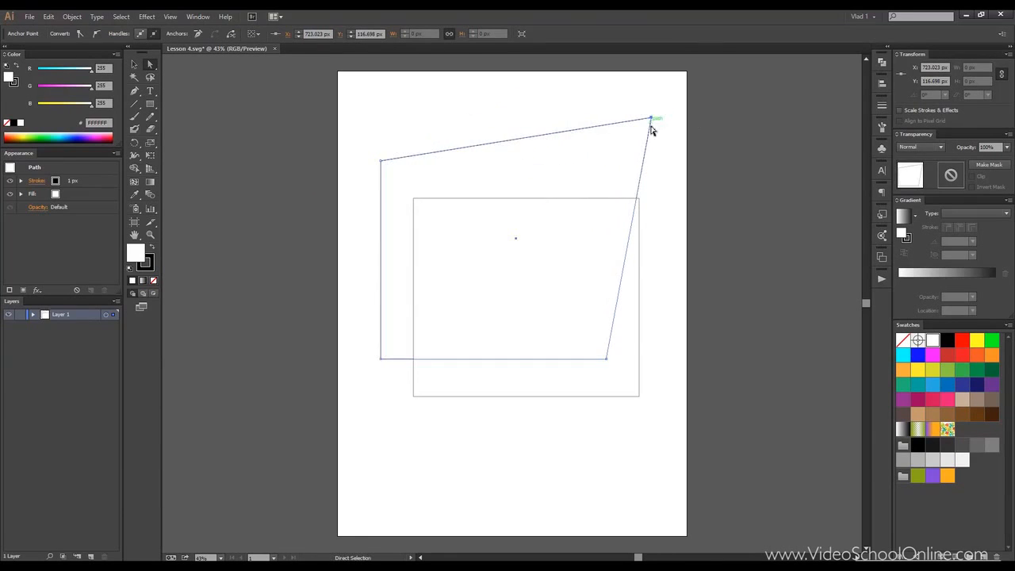
click(381, 161)
drag(380, 161, 419, 104)
drag(651, 117, 502, 171)
Move the rectangle copy over the artboard's right edge to about X 1109 px, Y 152 px, and clear the selection.
click(579, 143)
drag(509, 216, 680, 197)
drag(718, 313, 712, 253)
click(544, 125)
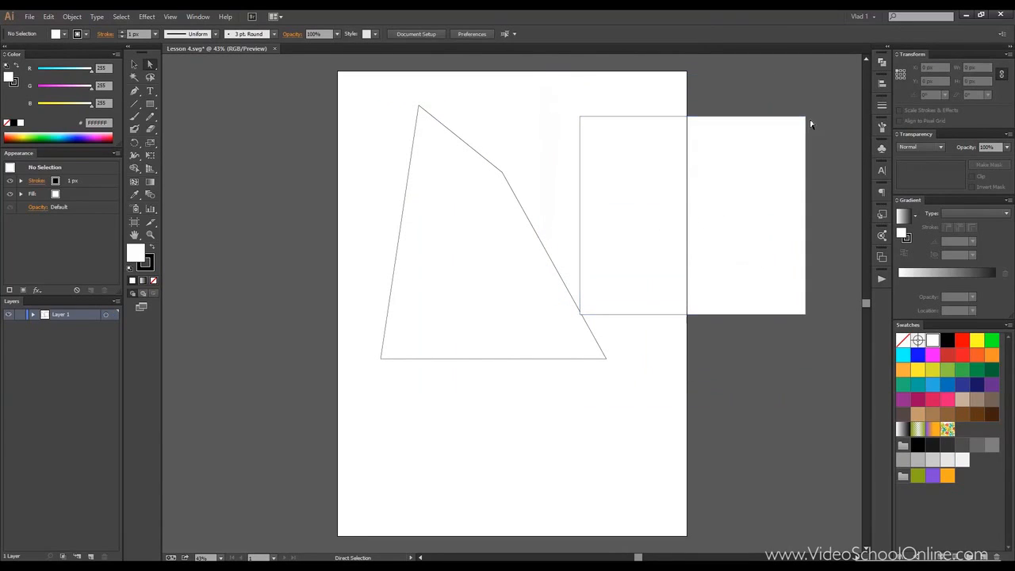
mouse_move(684, 178)
mouse_down()
mouse_move(693, 229)
mouse_move(706, 161)
mouse_move(673, 176)
mouse_move(707, 217)
mouse_move(667, 173)
mouse_up()
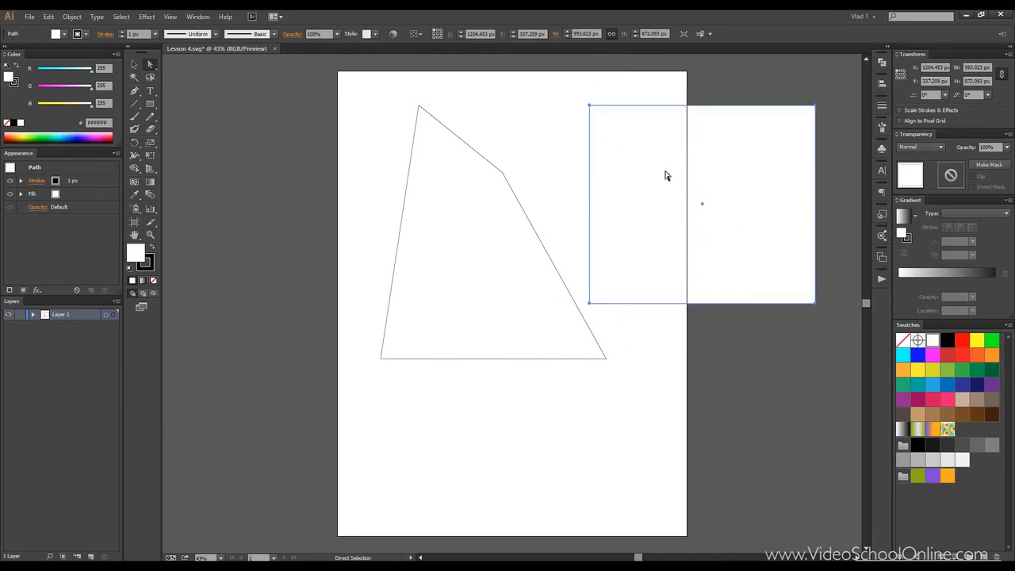
click(535, 113)
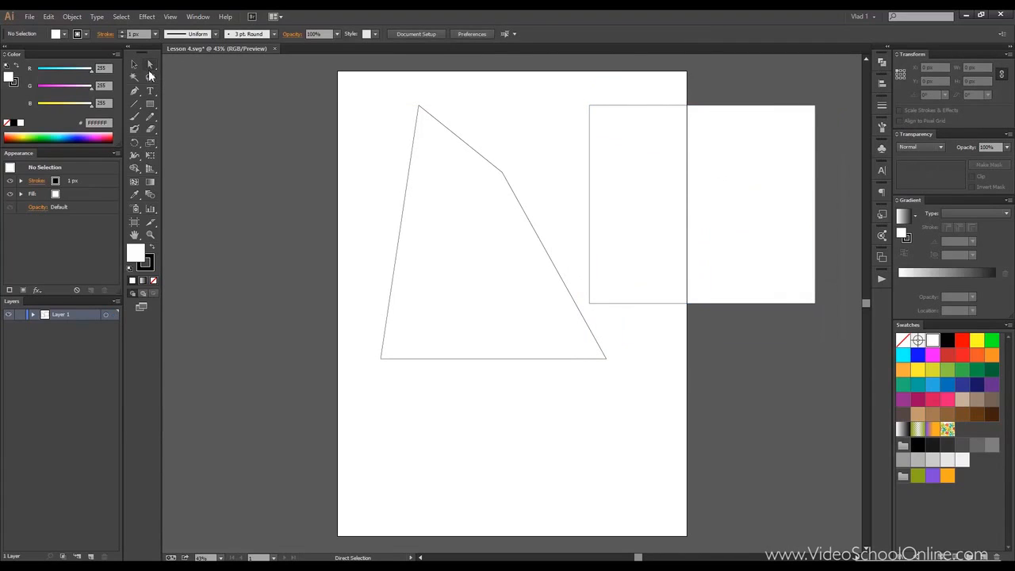
Try reshaping the rectangle copy and a spare shape left of the artboard by their points, and delete the spare shape.
click(590, 105)
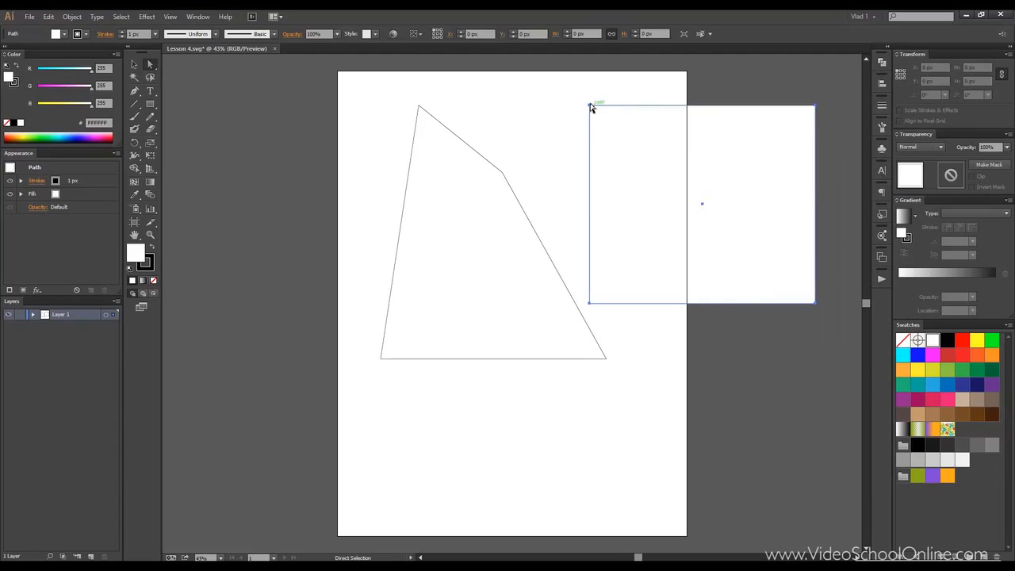
double_click(150, 64)
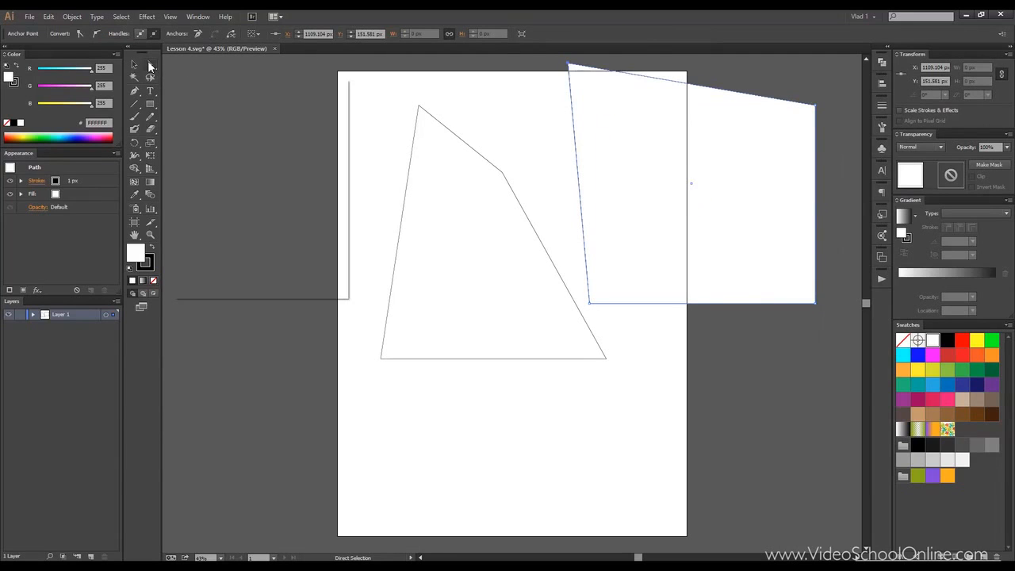
drag(247, 85, 359, 118)
click(347, 215)
drag(349, 214, 343, 230)
click(319, 307)
drag(590, 157, 178, 140)
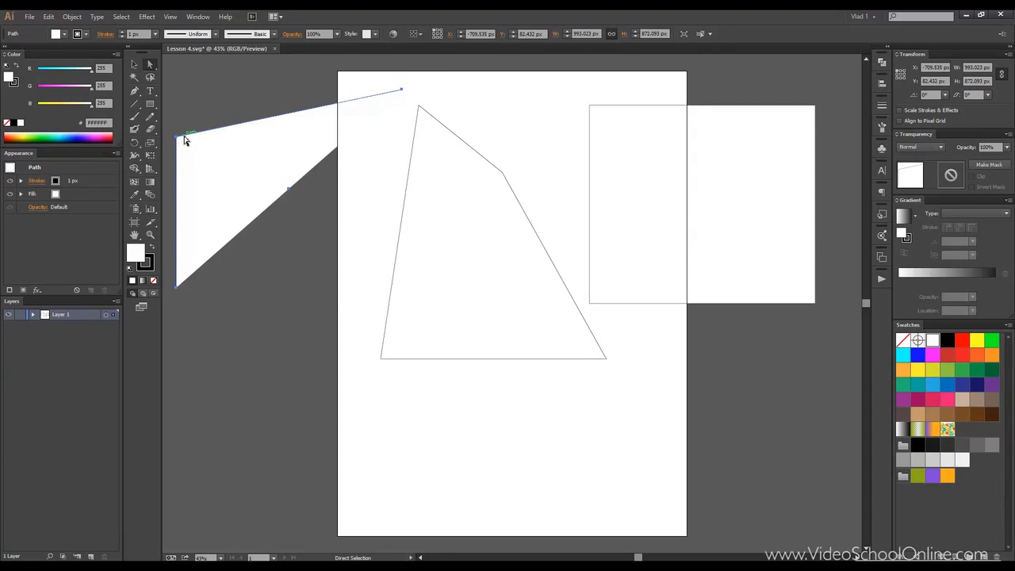
key(Delete)
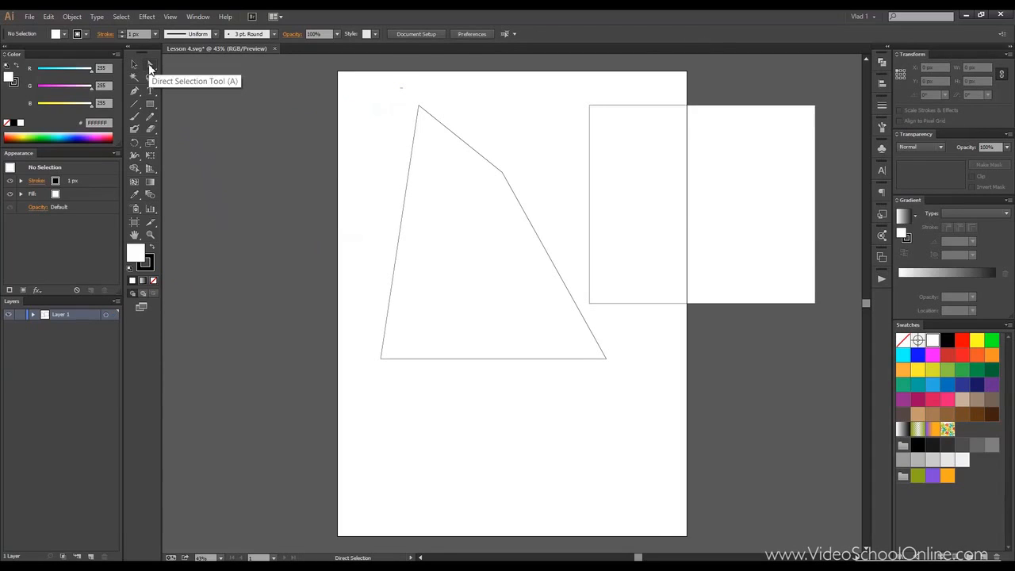
Select the rectangle copy with the Group Selection tool and again with the Direct Selection tool to compare how they select.
drag(150, 67, 184, 73)
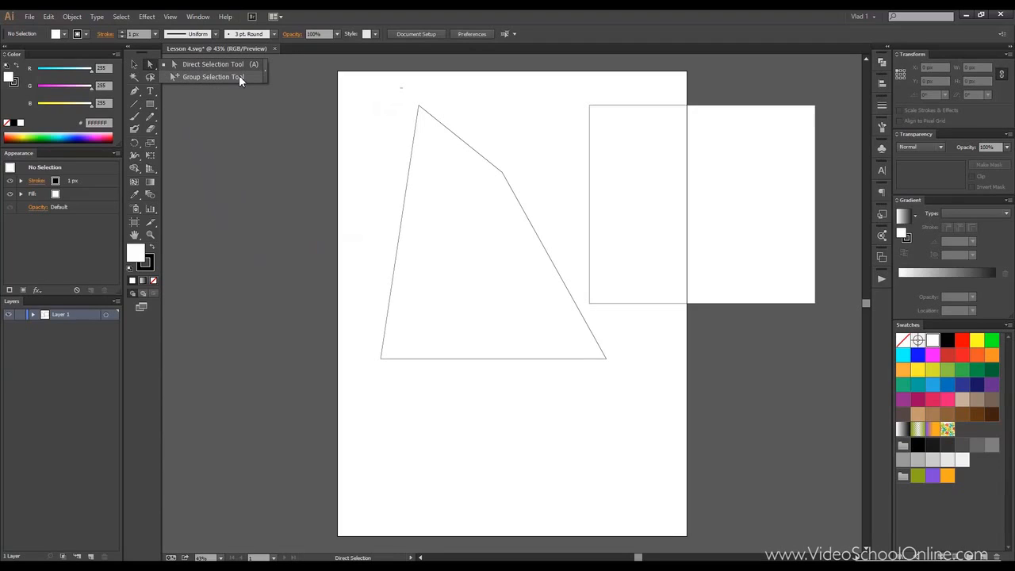
mouse_move(239, 75)
mouse_down()
mouse_move(230, 64)
mouse_move(227, 75)
mouse_up()
click(592, 109)
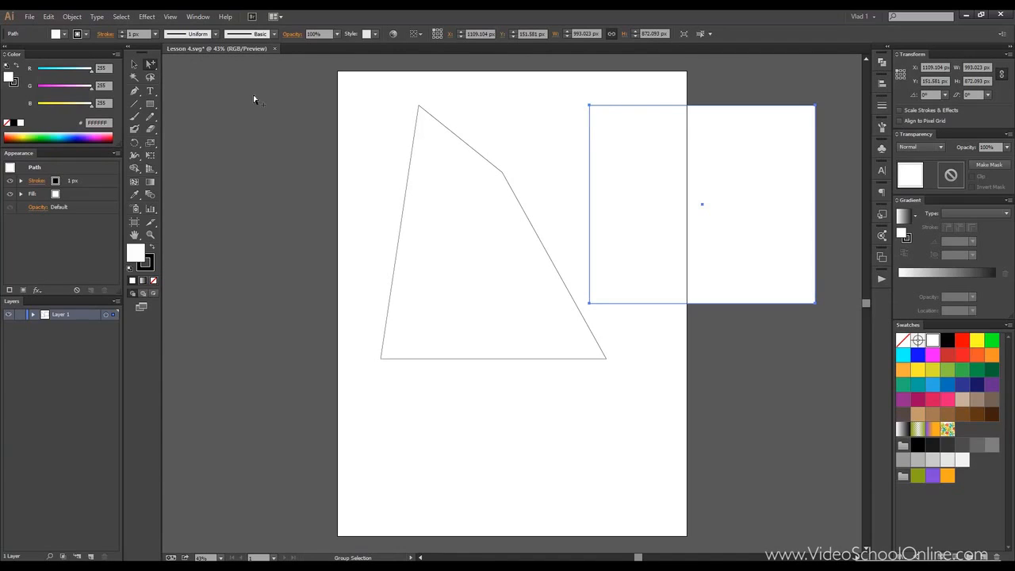
drag(154, 67, 192, 70)
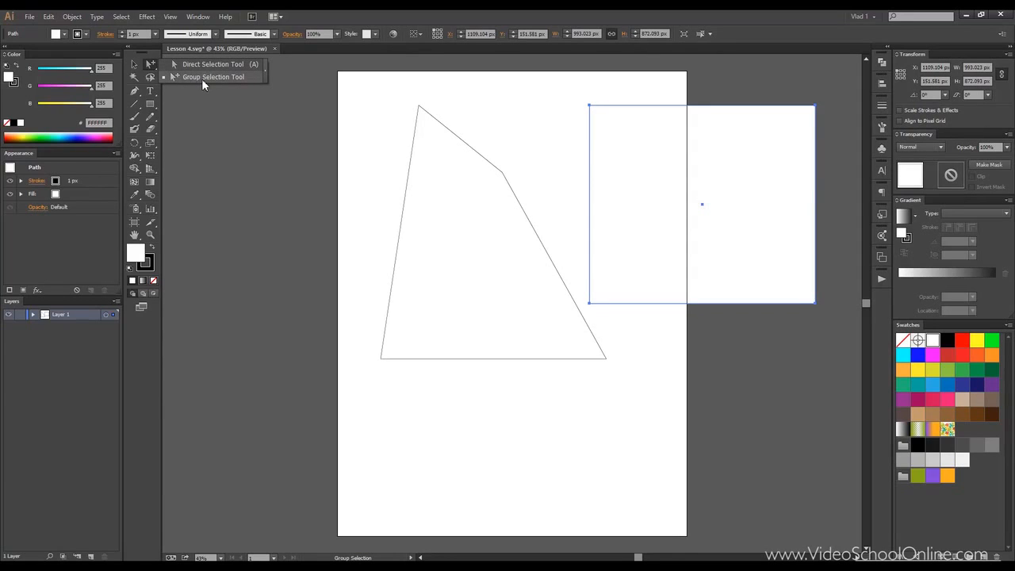
click(240, 65)
click(563, 99)
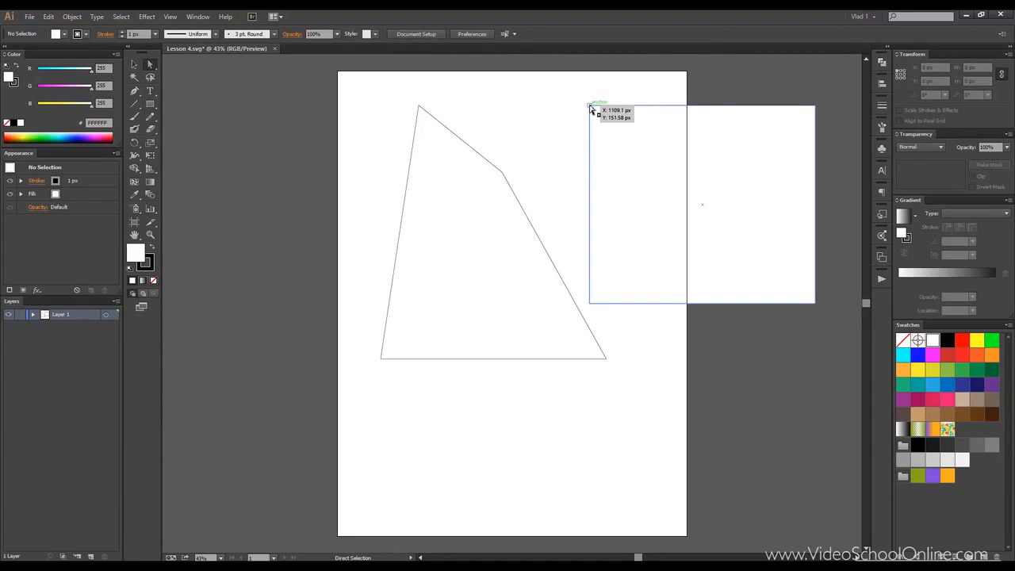
click(591, 110)
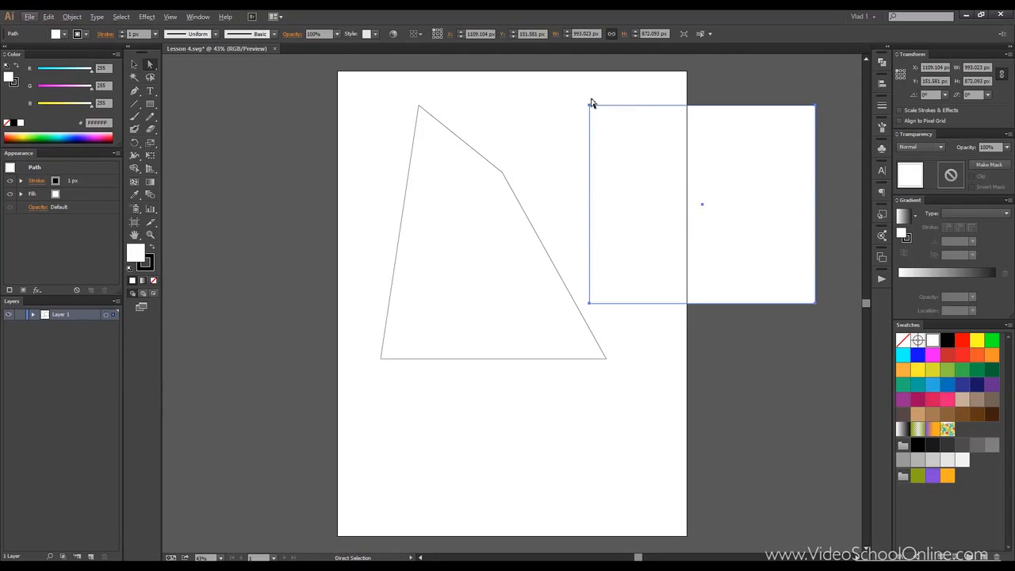
Move the rectangle copy back onto the artboard over the reshaped polygon with the Selection tool, and clear the selection.
key(a)
drag(150, 66, 519, 81)
key(alt)
click(134, 64)
drag(622, 108, 470, 170)
click(411, 103)
drag(404, 129, 682, 404)
click(692, 325)
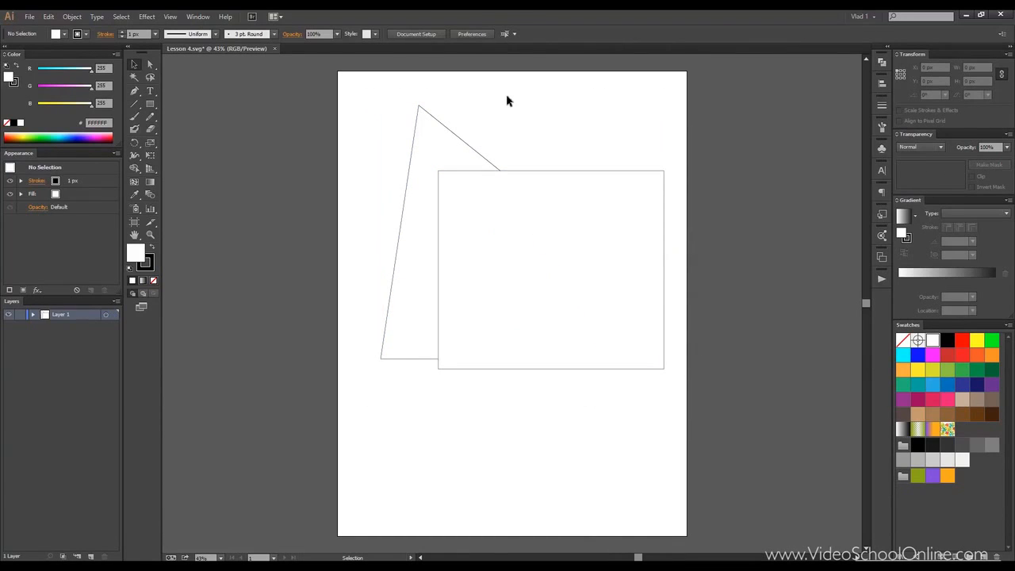